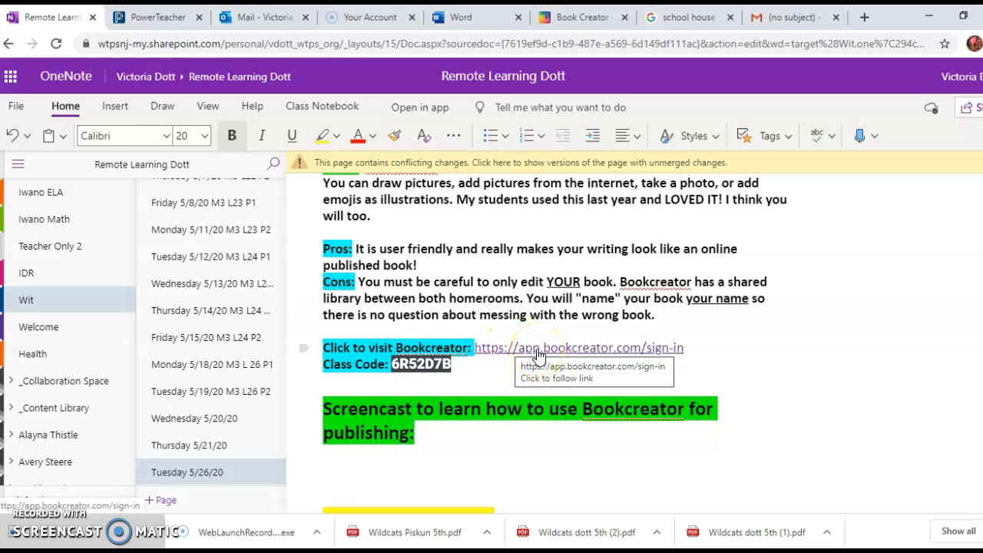
Switch to Book Creator and sign in as a teacher with Office 365.
{"action": "left_click", "coordinate": [578, 23]}
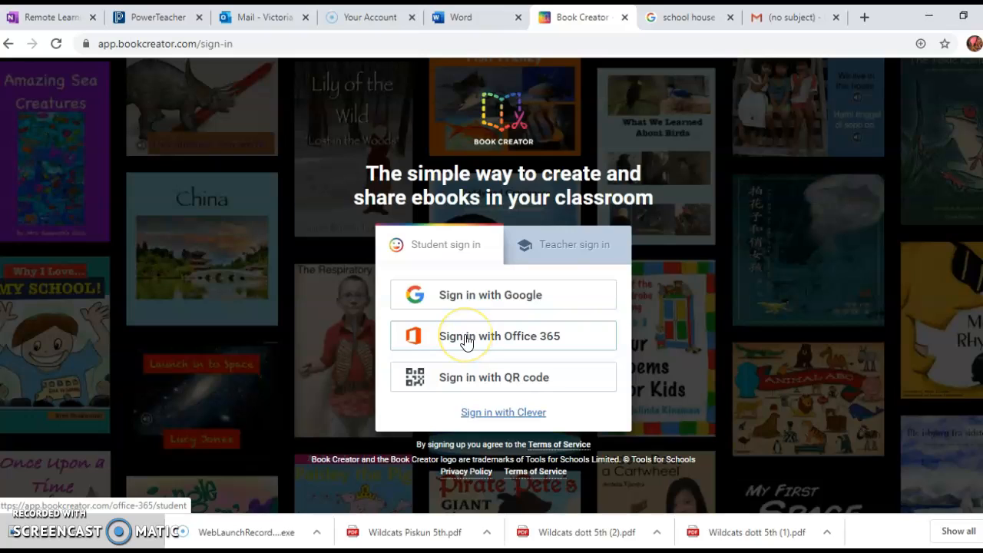
{"action": "left_click", "coordinate": [564, 262]}
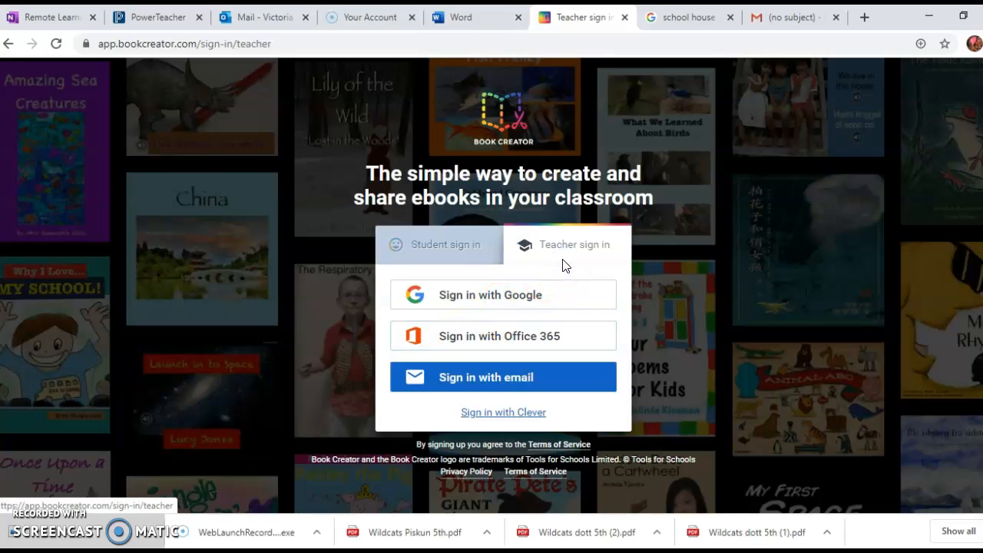
{"action": "left_click", "coordinate": [561, 346]}
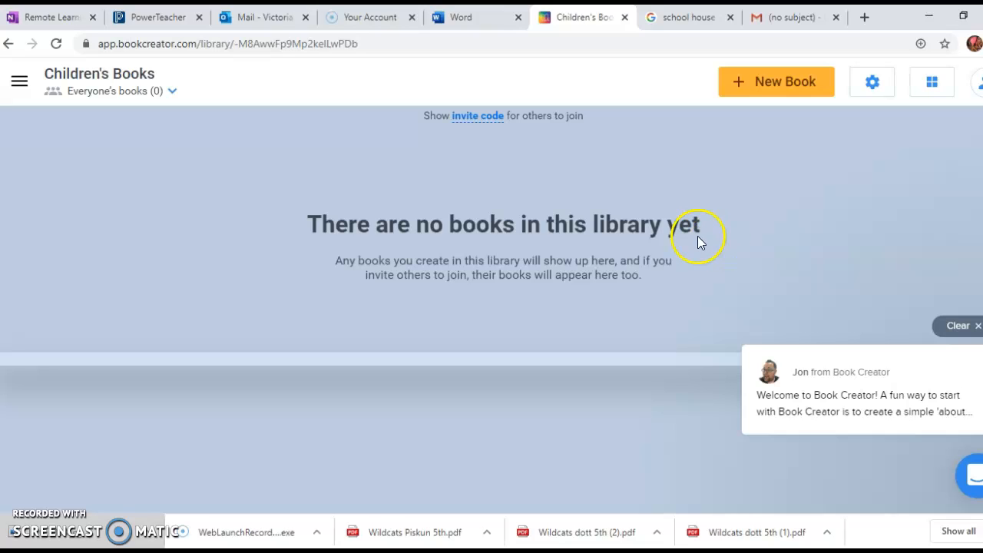
Open the Teacher Dashboard, review the owned and shared libraries, and clear the welcome message.
{"action": "left_click", "coordinate": [20, 79]}
{"action": "left_click", "coordinate": [22, 80]}
{"action": "left_click", "coordinate": [21, 80]}
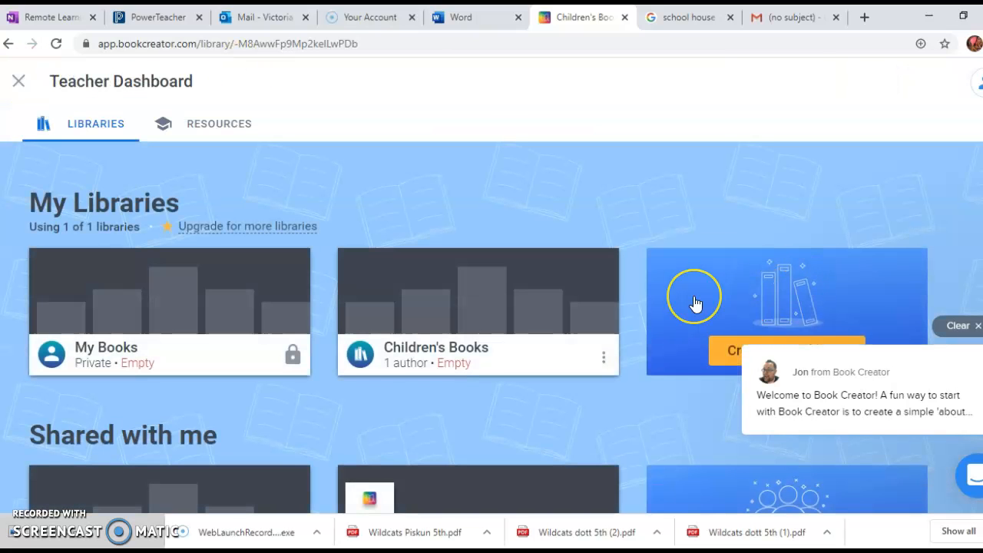
{"action": "scroll", "coordinate": [694, 299], "scroll_direction": "down", "scroll_amount": 3}
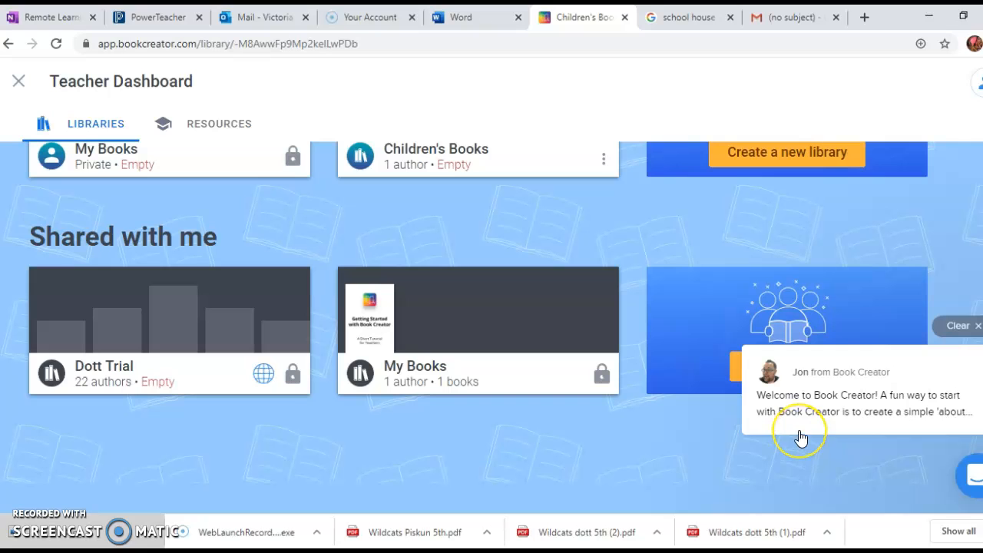
{"action": "scroll", "coordinate": [866, 480], "scroll_direction": "up", "scroll_amount": 3}
{"action": "scroll", "coordinate": [866, 480], "scroll_direction": "down", "scroll_amount": 1}
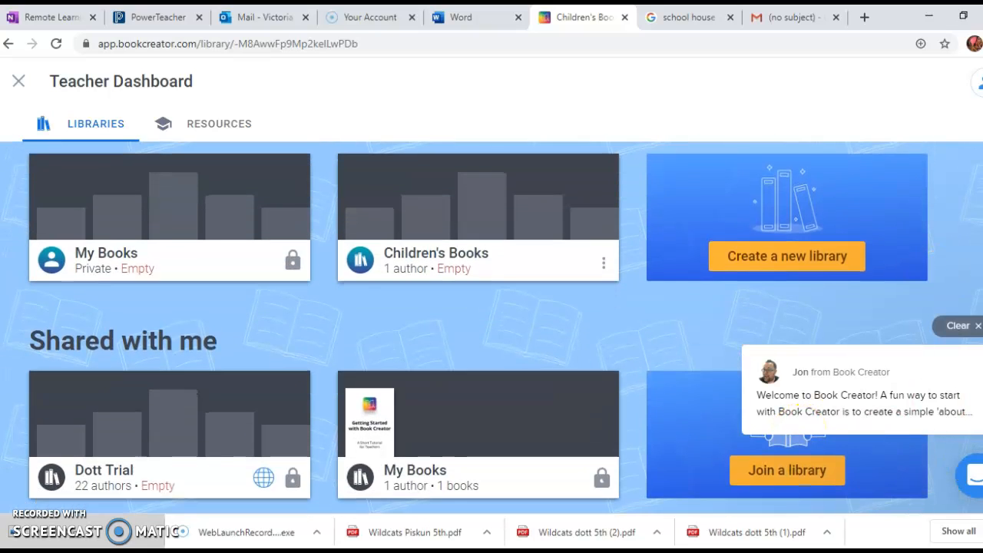
{"action": "left_click", "coordinate": [977, 326]}
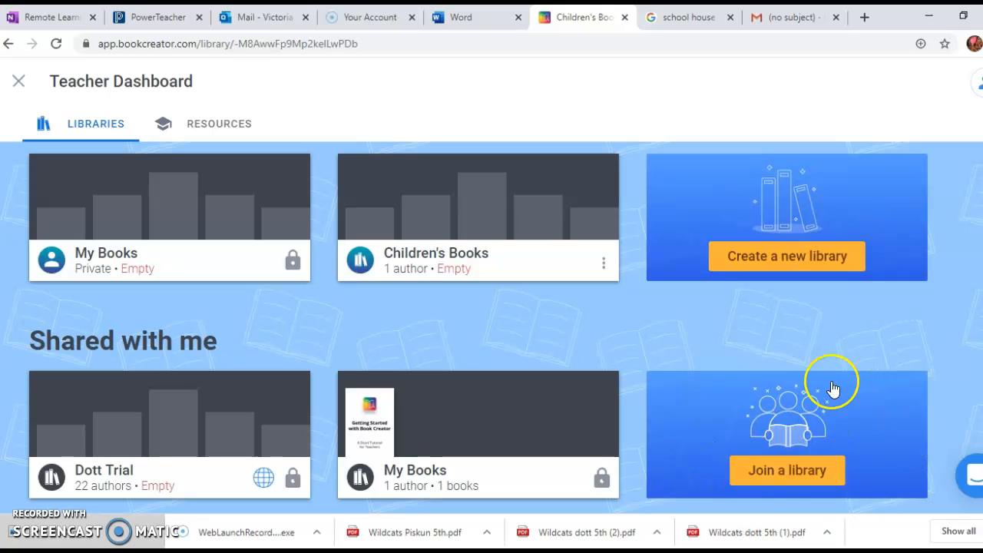
Examine the prompt for joining an existing library and the class code in OneNote, and return to the Children's Books library.
{"action": "left_click", "coordinate": [782, 464]}
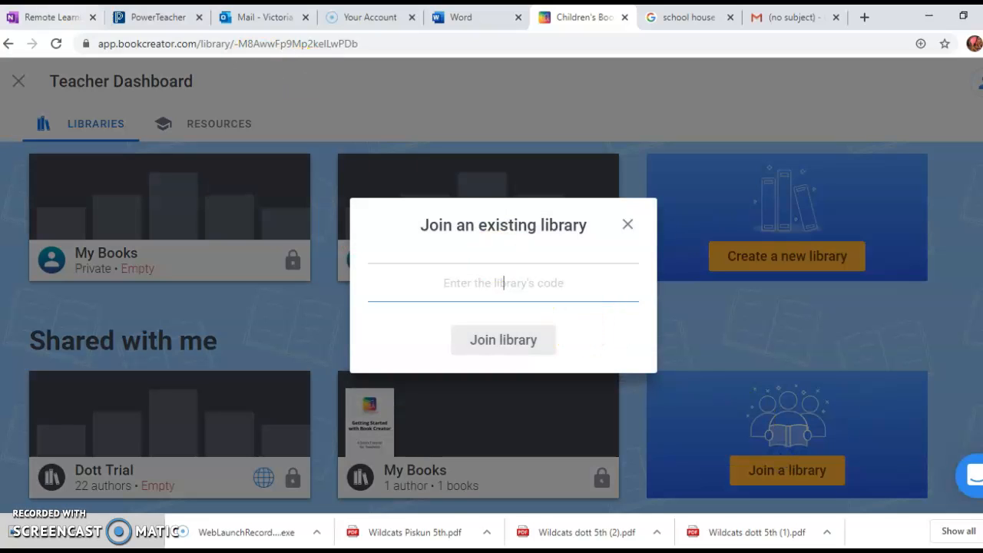
{"action": "left_click", "coordinate": [46, 17]}
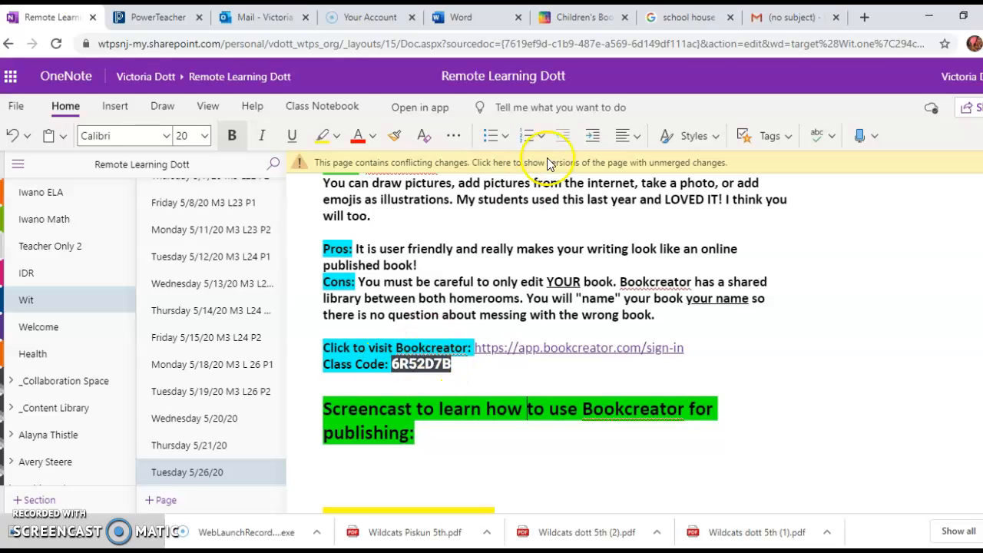
{"action": "left_click", "coordinate": [593, 21]}
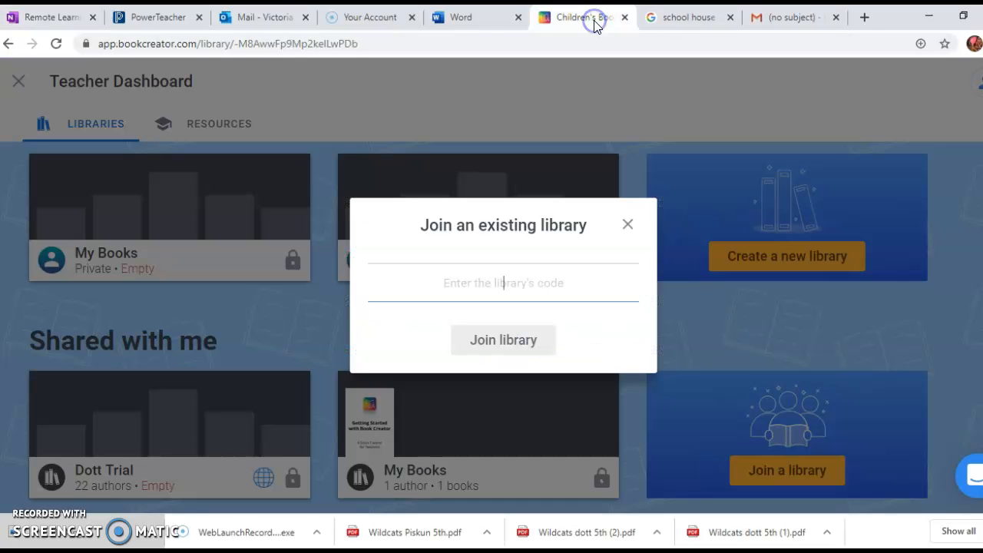
{"action": "left_click", "coordinate": [627, 226]}
{"action": "left_click", "coordinate": [17, 80]}
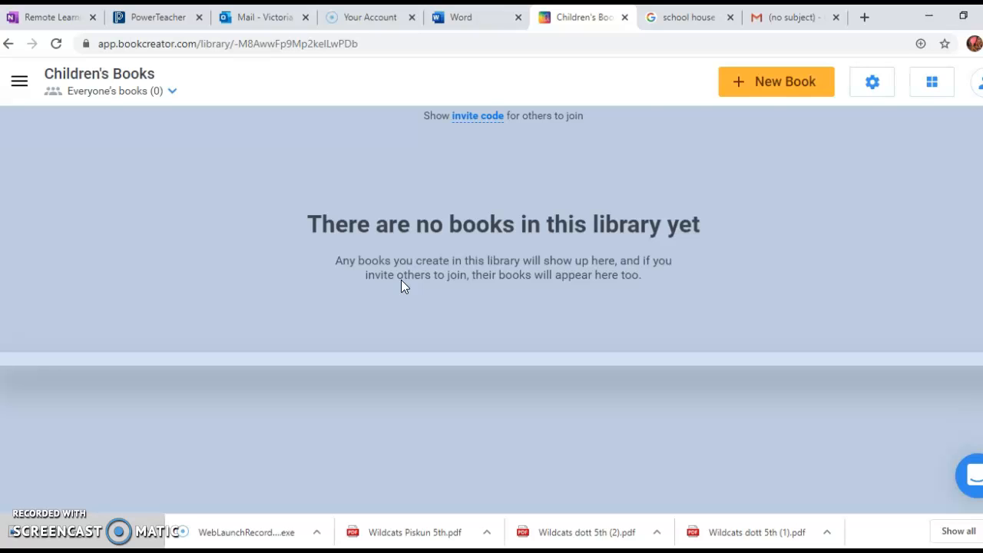
Create a new book in the Children's Books library with the Square 1:1 shape.
{"action": "left_click", "coordinate": [748, 89]}
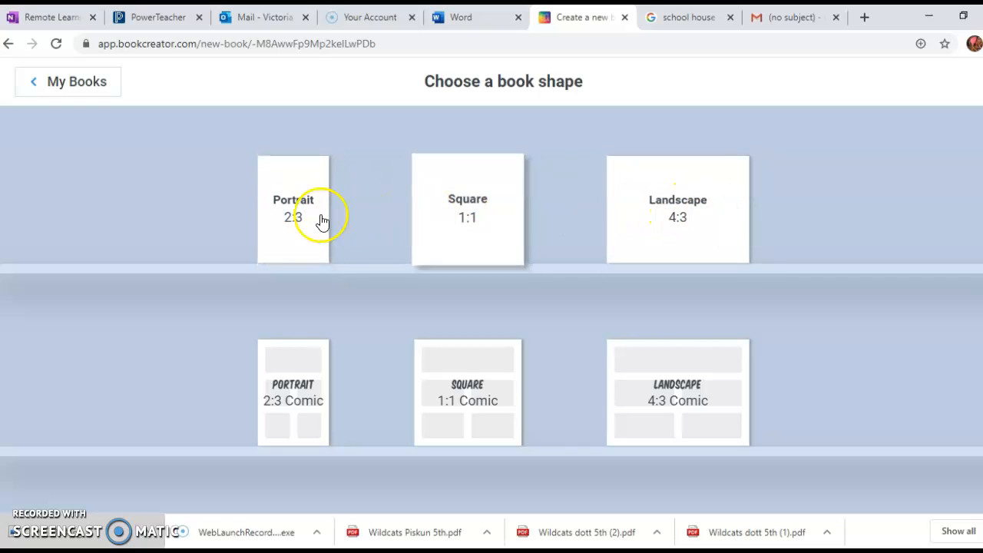
{"action": "left_click", "coordinate": [481, 218]}
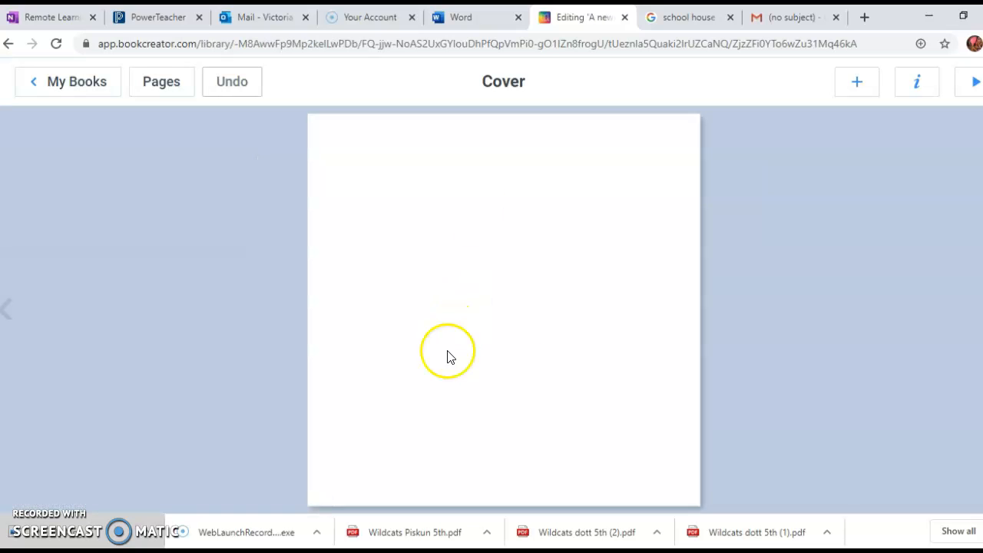
{"action": "left_click", "coordinate": [472, 216]}
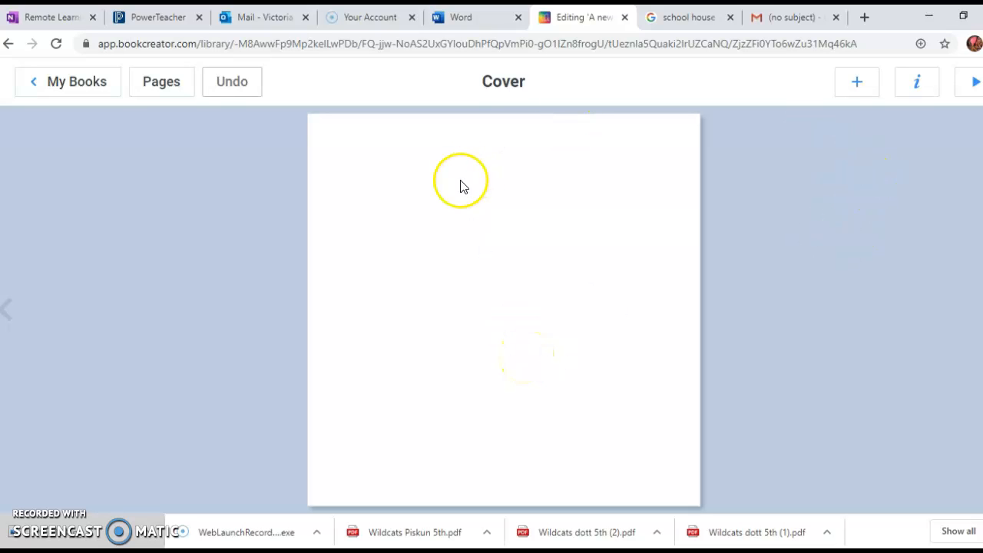
{"action": "left_click", "coordinate": [523, 274]}
{"action": "left_click", "coordinate": [187, 217]}
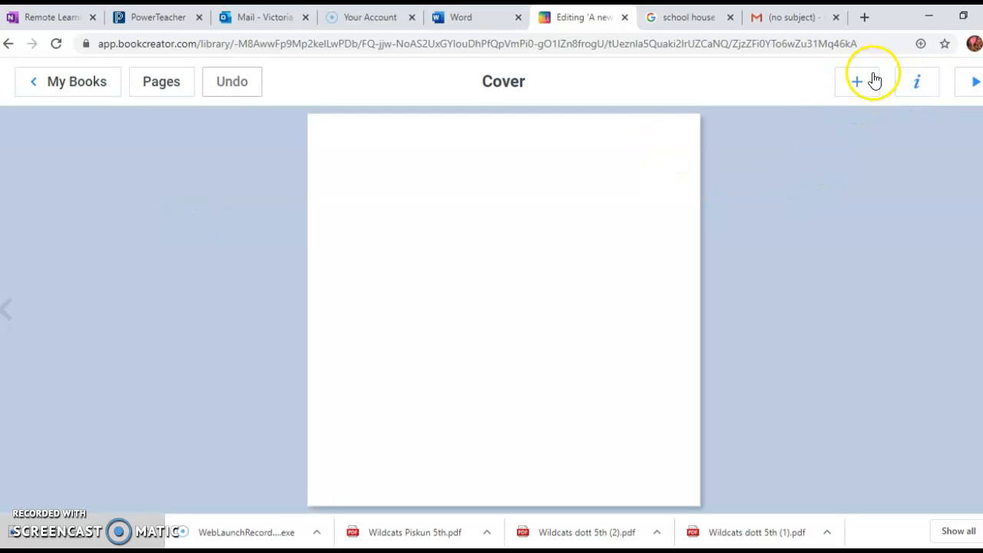
Add a text title to the blank cover consisting of the teacher's name in possessive form followed by "Book!".
{"action": "left_click", "coordinate": [860, 99]}
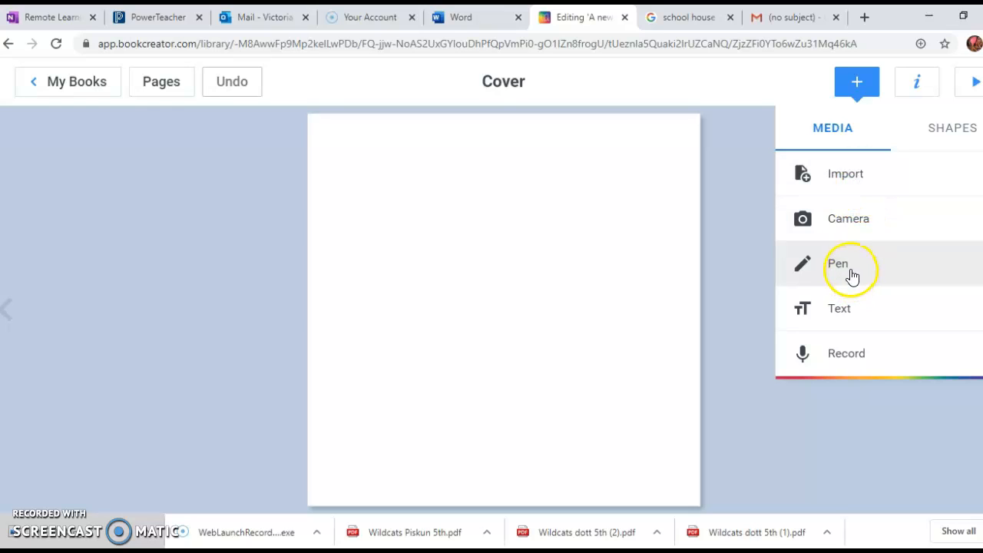
{"action": "left_click", "coordinate": [847, 322]}
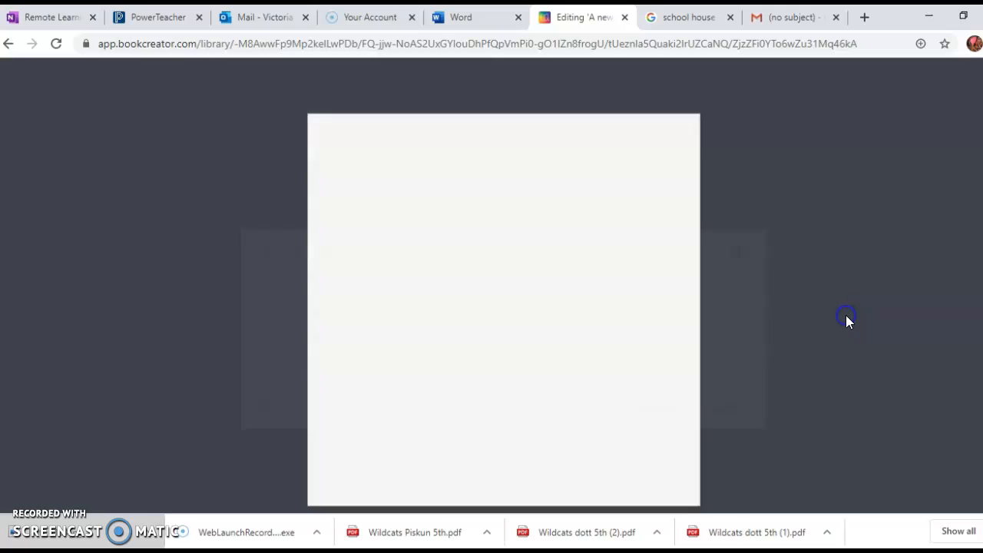
{"action": "left_click", "coordinate": [455, 283]}
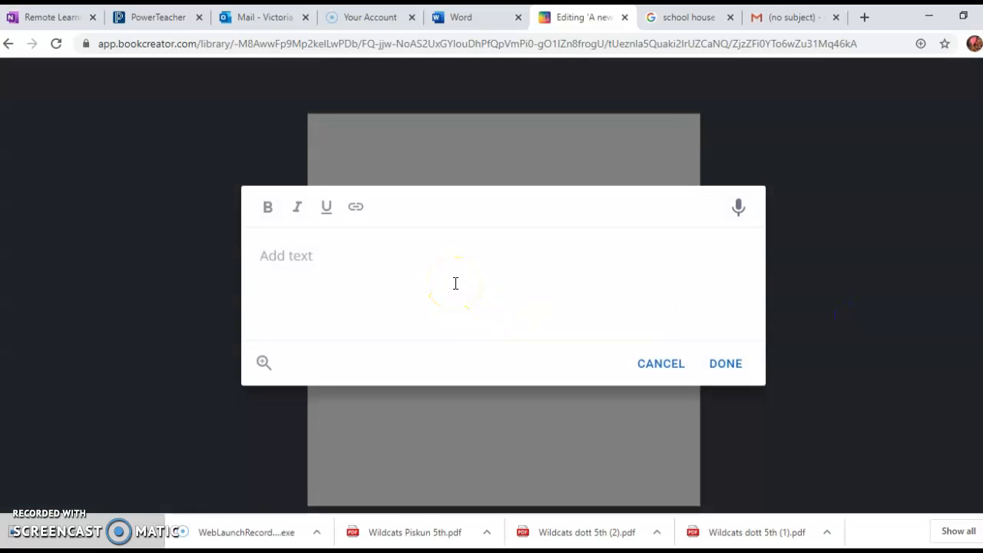
{"action": "type", "text": "Miss Dott's Book!"}
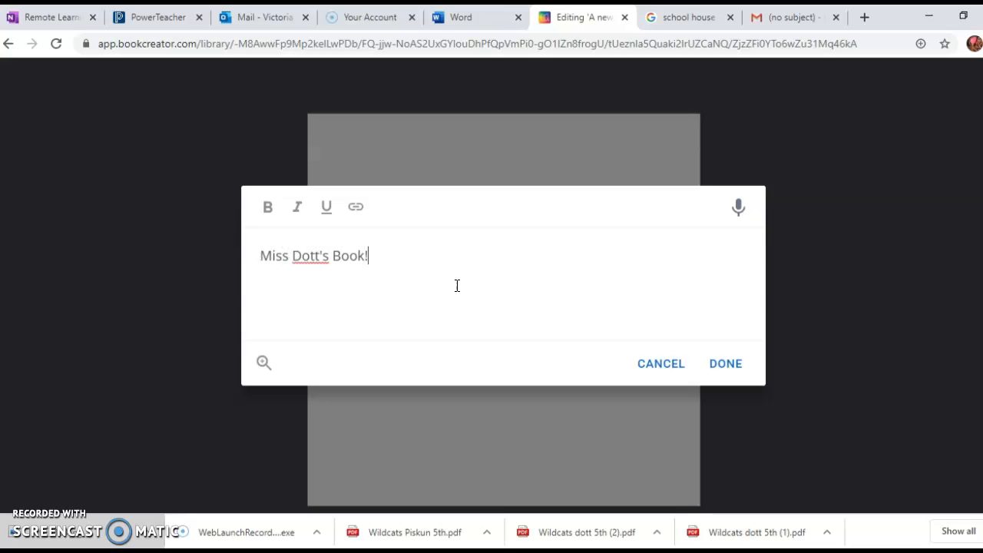
{"action": "left_click", "coordinate": [725, 364]}
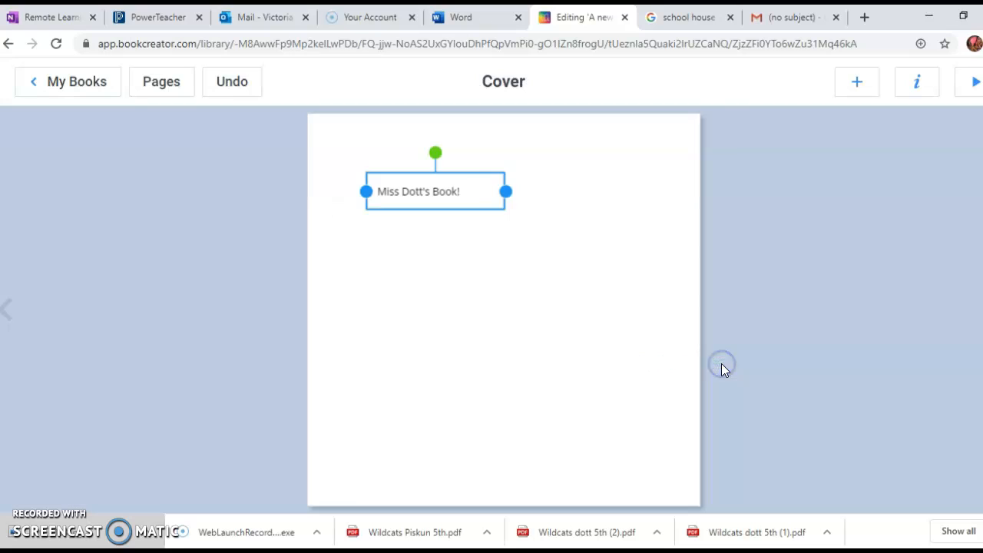
Widen the cover title's text box and make the whole title bold.
{"action": "left_click_drag", "start_coordinate": [505, 192], "coordinate": [621, 193]}
{"action": "left_click", "coordinate": [467, 195]}
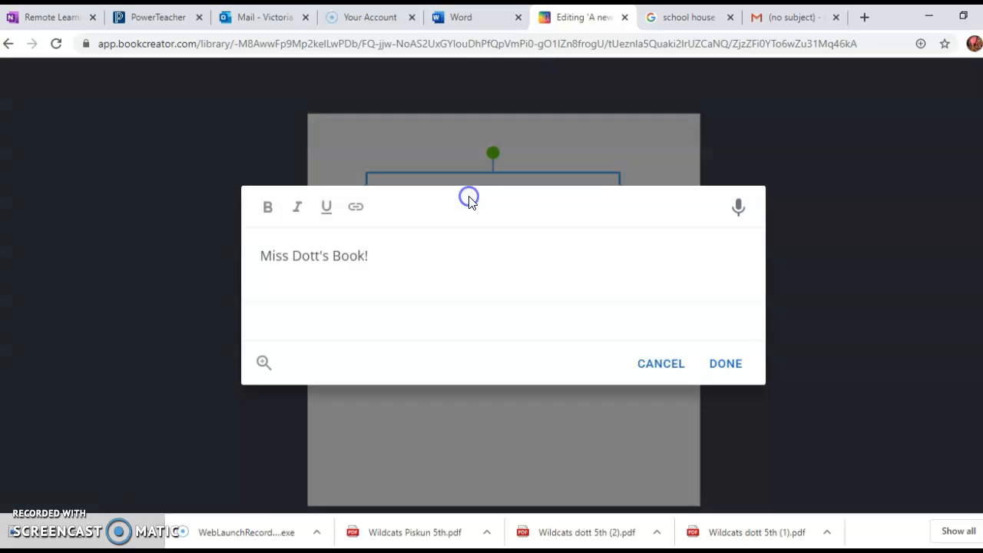
{"action": "left_click", "coordinate": [268, 207]}
{"action": "left_click", "coordinate": [406, 269]}
{"action": "left_click_drag", "start_coordinate": [406, 269], "coordinate": [228, 235]}
{"action": "left_click", "coordinate": [271, 209]}
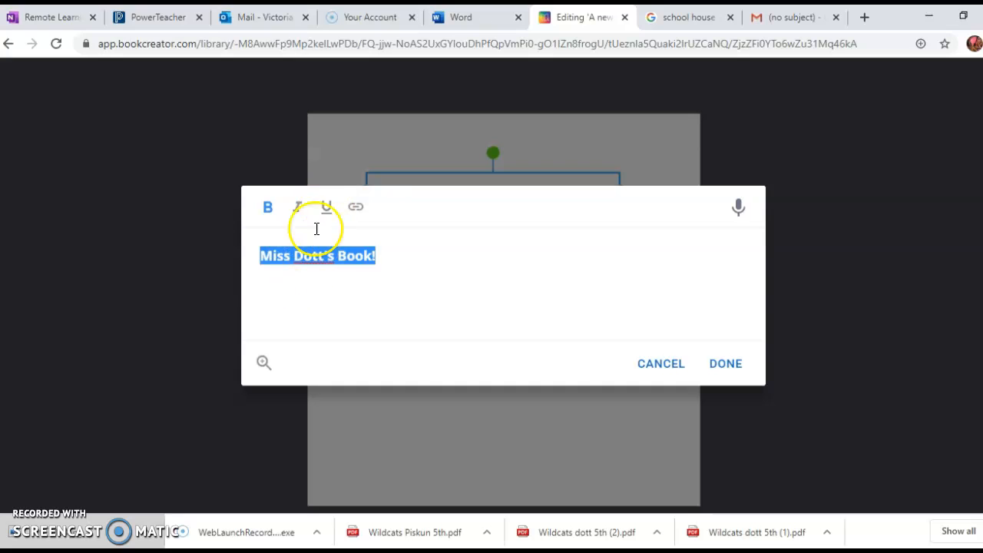
Magnify the text inside the title editor and apply the title's edits to the cover.
{"action": "left_click", "coordinate": [264, 362]}
{"action": "left_click", "coordinate": [264, 361]}
{"action": "left_click", "coordinate": [264, 362]}
{"action": "left_click", "coordinate": [264, 361]}
{"action": "left_click", "coordinate": [264, 362]}
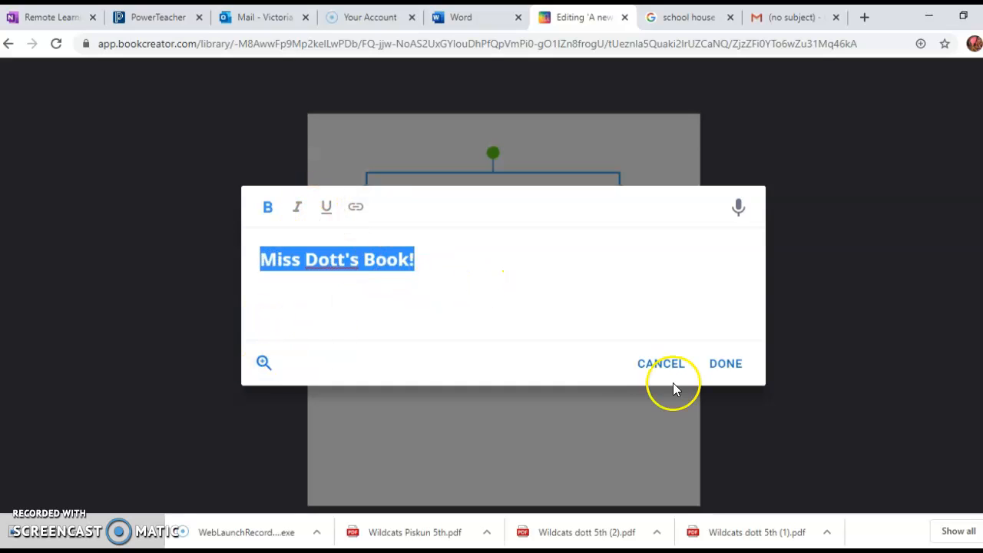
{"action": "left_click", "coordinate": [720, 367]}
{"action": "left_click", "coordinate": [573, 226]}
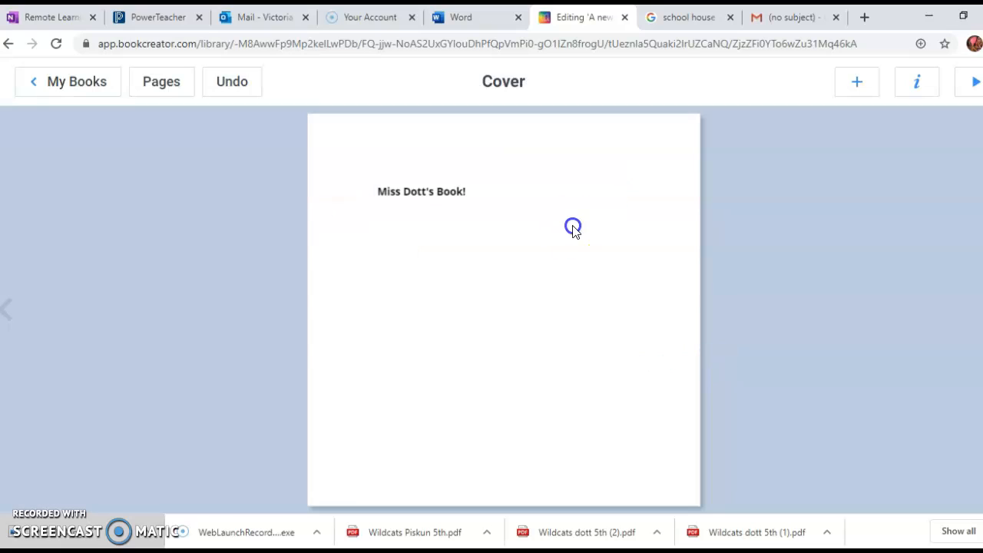
Narrow the title's box to fit its text and move it to about the horizontal centre of the cover's upper part.
{"action": "left_click", "coordinate": [450, 194]}
{"action": "left_click_drag", "start_coordinate": [624, 192], "coordinate": [492, 189]}
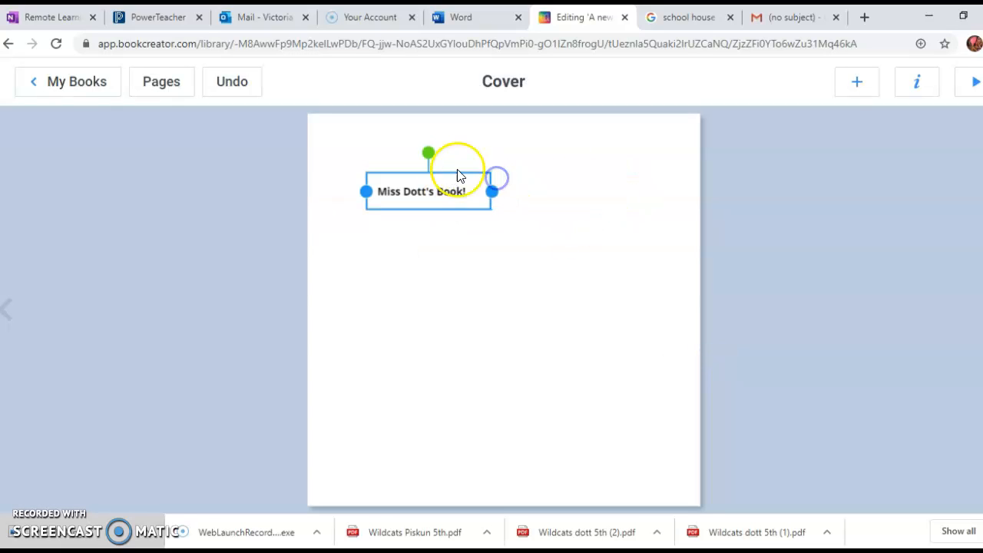
{"action": "left_click_drag", "start_coordinate": [438, 171], "coordinate": [494, 177]}
{"action": "mouse_move", "coordinate": [417, 195]}
{"action": "left_mouse_down"}
{"action": "mouse_move", "coordinate": [364, 199]}
{"action": "mouse_move", "coordinate": [417, 197]}
{"action": "left_mouse_up"}
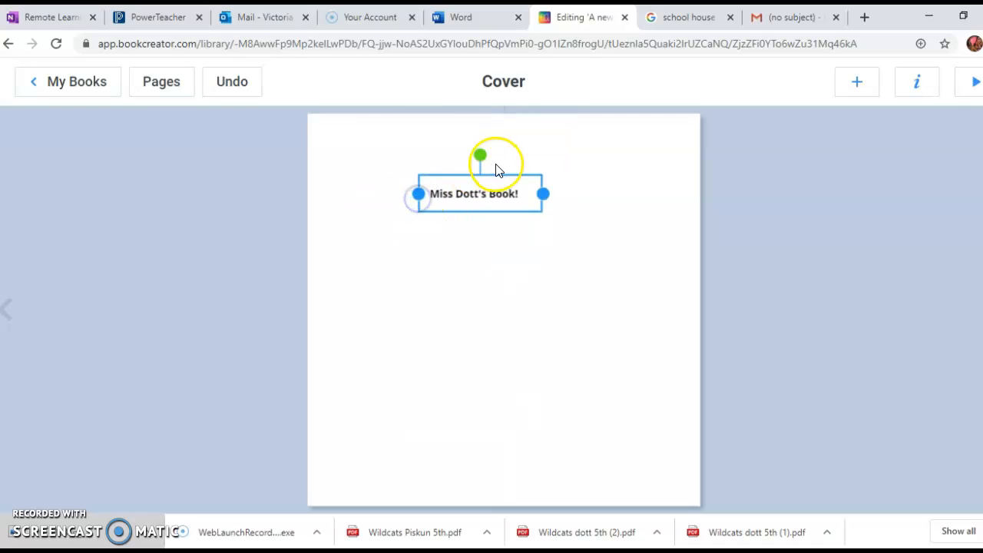
{"action": "left_click_drag", "start_coordinate": [484, 159], "coordinate": [463, 136]}
{"action": "left_click", "coordinate": [518, 193]}
{"action": "left_click", "coordinate": [519, 286]}
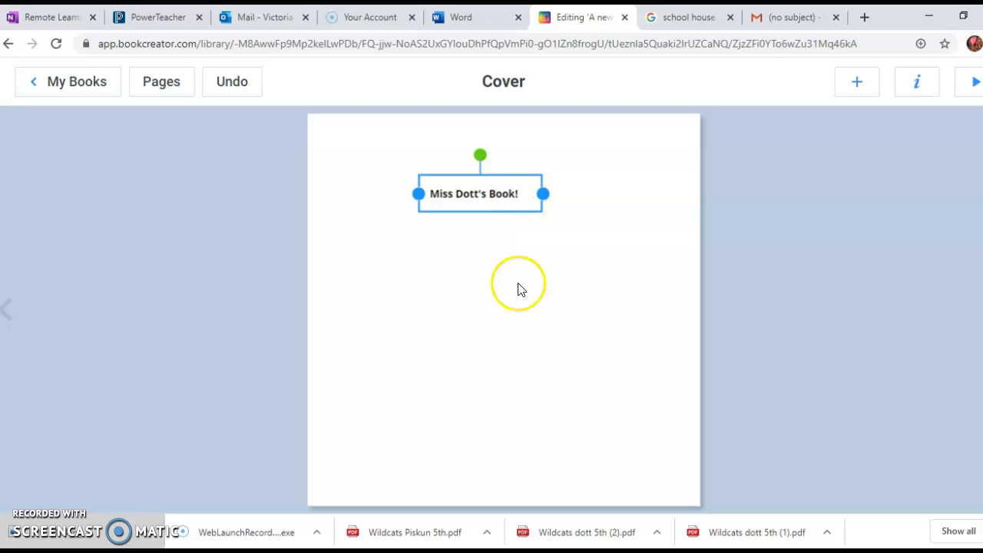
Sketch a rough star in black beneath the cover title using the pen's Auto drawing tool.
{"action": "left_click", "coordinate": [857, 81]}
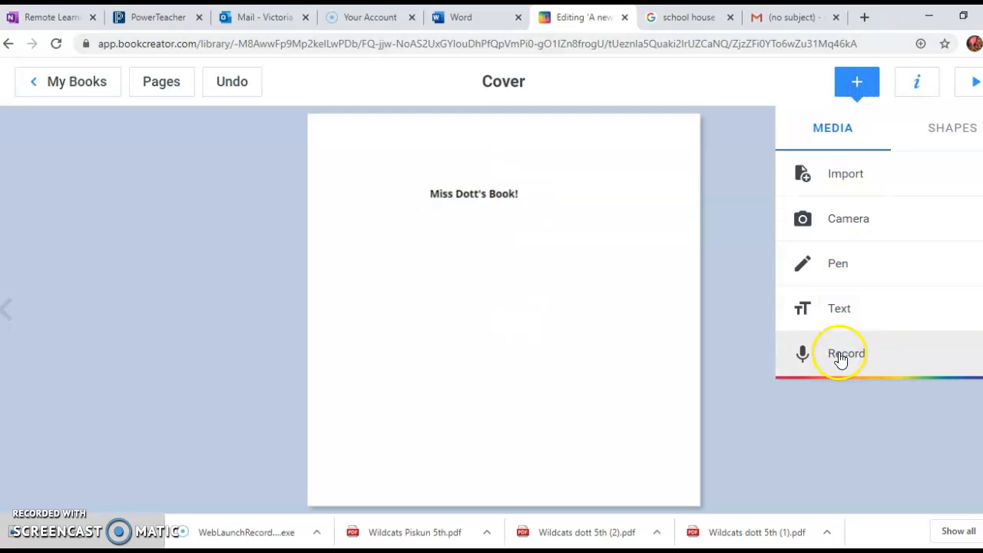
{"action": "left_click", "coordinate": [878, 275]}
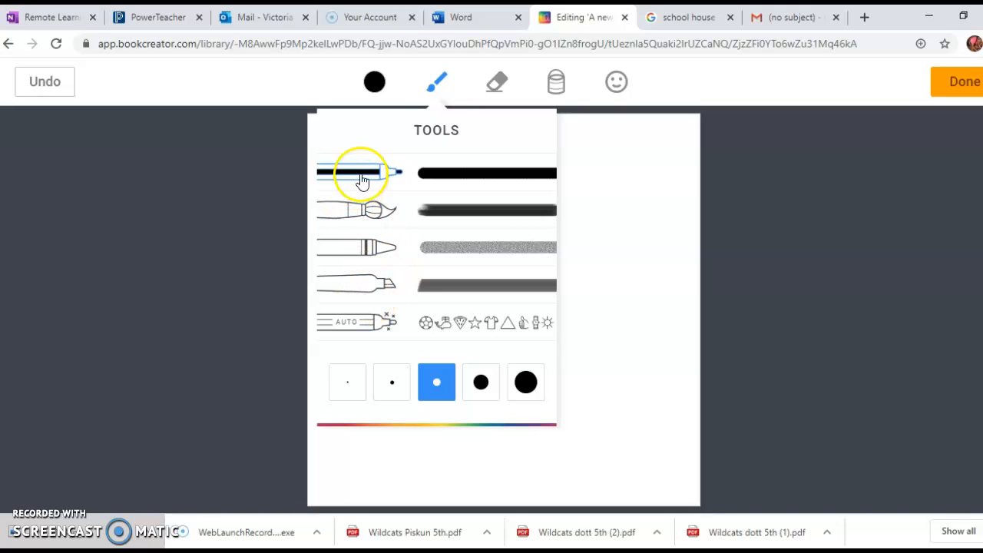
{"action": "left_click", "coordinate": [453, 323]}
{"action": "left_click_drag", "start_coordinate": [476, 281], "coordinate": [454, 373]}
{"action": "mouse_move", "coordinate": [520, 384]}
{"action": "left_mouse_down"}
{"action": "mouse_move", "coordinate": [564, 283]}
{"action": "mouse_move", "coordinate": [448, 287]}
{"action": "mouse_move", "coordinate": [448, 397]}
{"action": "mouse_move", "coordinate": [517, 437]}
{"action": "mouse_move", "coordinate": [439, 411]}
{"action": "mouse_move", "coordinate": [550, 309]}
{"action": "left_mouse_up"}
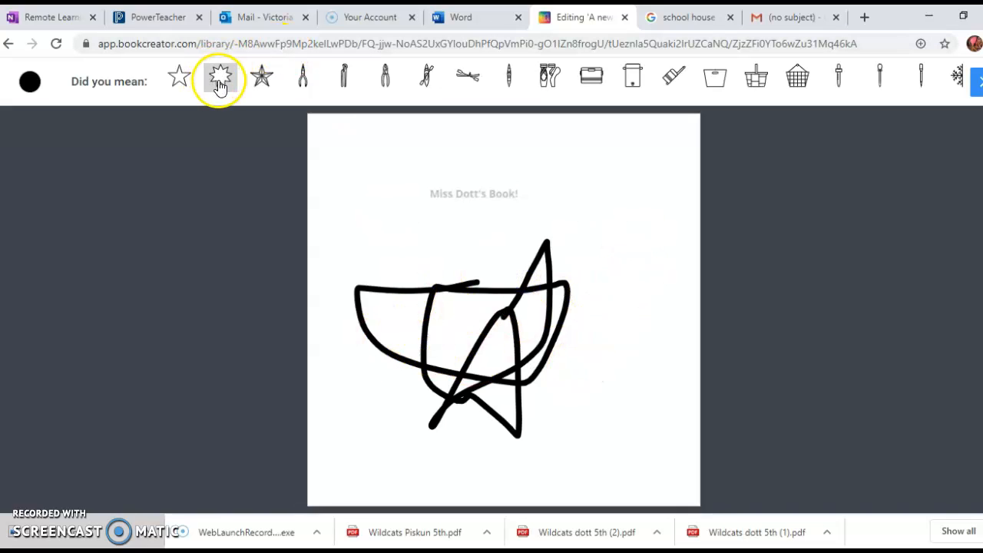
Replace the rough sketch with the suggested nine-pointed star outline and shrink it slightly.
{"action": "left_click", "coordinate": [220, 79]}
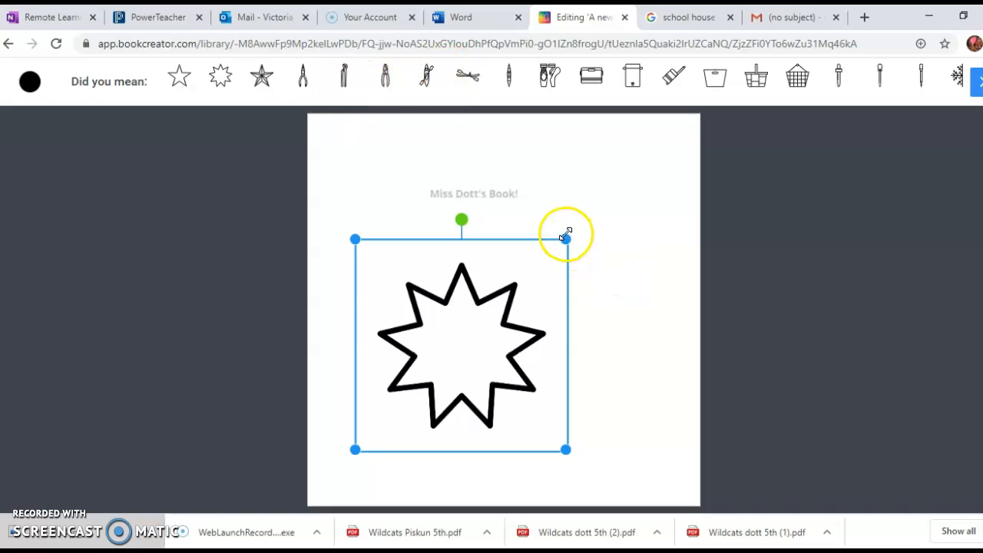
{"action": "left_click_drag", "start_coordinate": [566, 237], "coordinate": [536, 262]}
{"action": "left_click", "coordinate": [629, 326]}
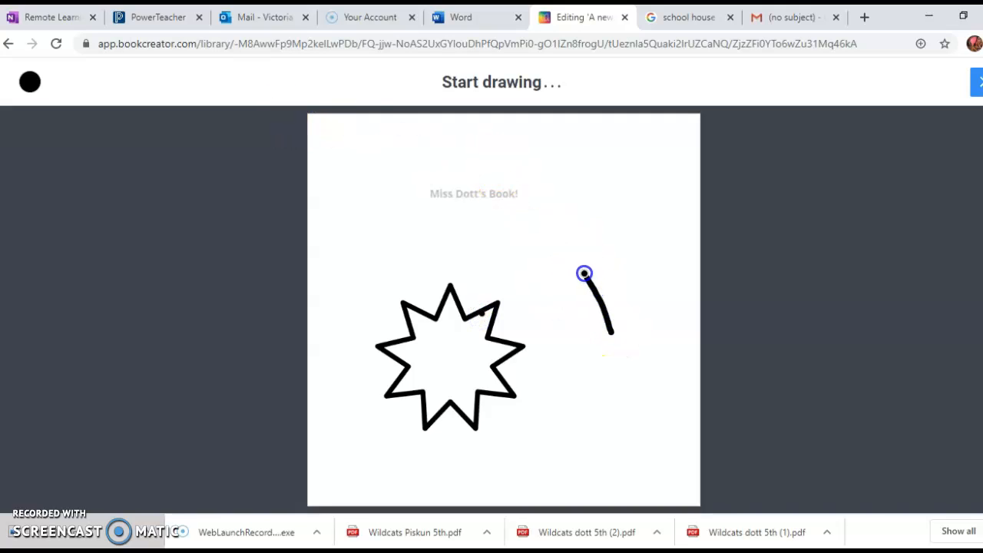
Sketch a square beside the star, convert it to the suggested duffel bag, and place the bag enlarged just right of the star.
{"action": "left_click_drag", "start_coordinate": [602, 343], "coordinate": [603, 343]}
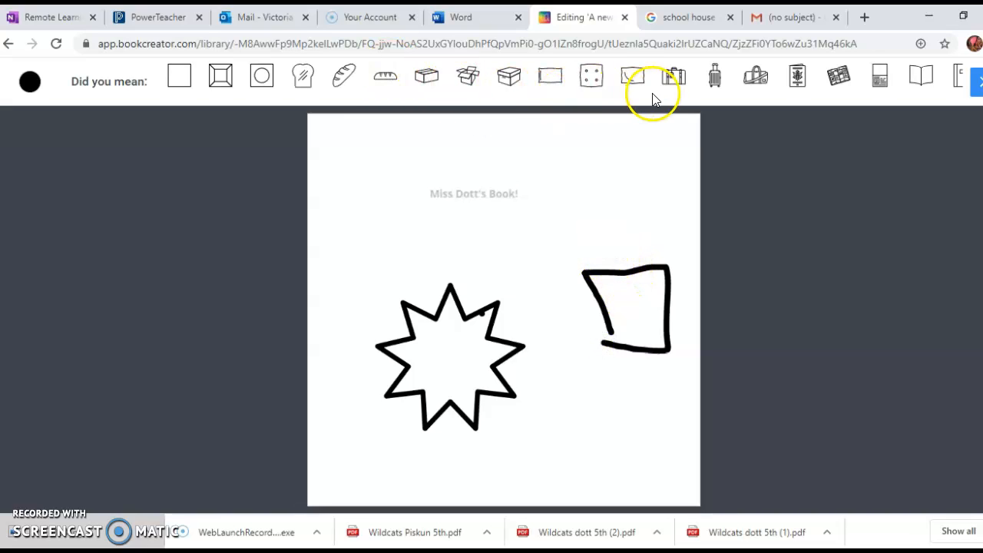
{"action": "left_click", "coordinate": [764, 89]}
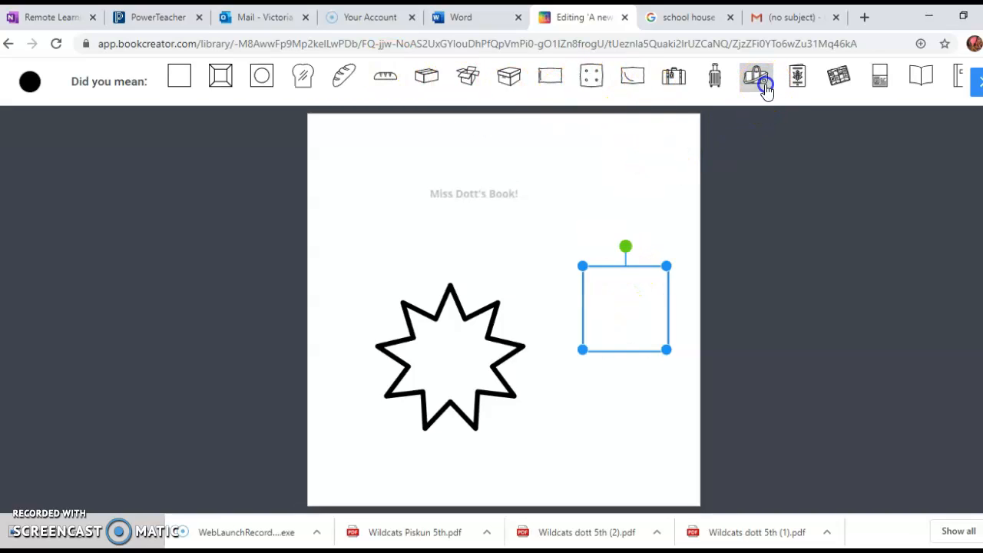
{"action": "left_click_drag", "start_coordinate": [582, 265], "coordinate": [524, 243]}
{"action": "left_click_drag", "start_coordinate": [625, 293], "coordinate": [599, 415]}
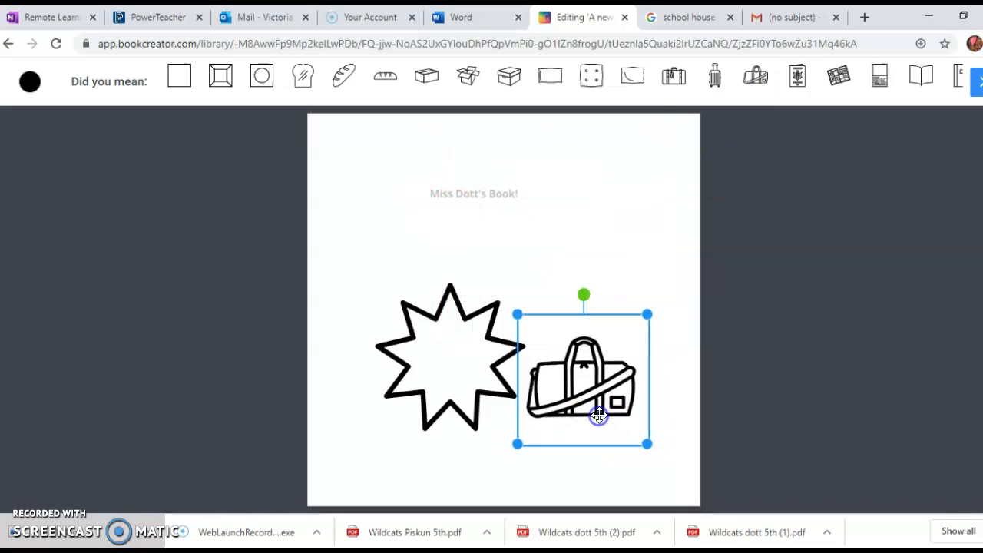
Sketch a rough ball with three patches above the duffel bag on the cover using the Auto drawing pen.
{"action": "left_click", "coordinate": [972, 83]}
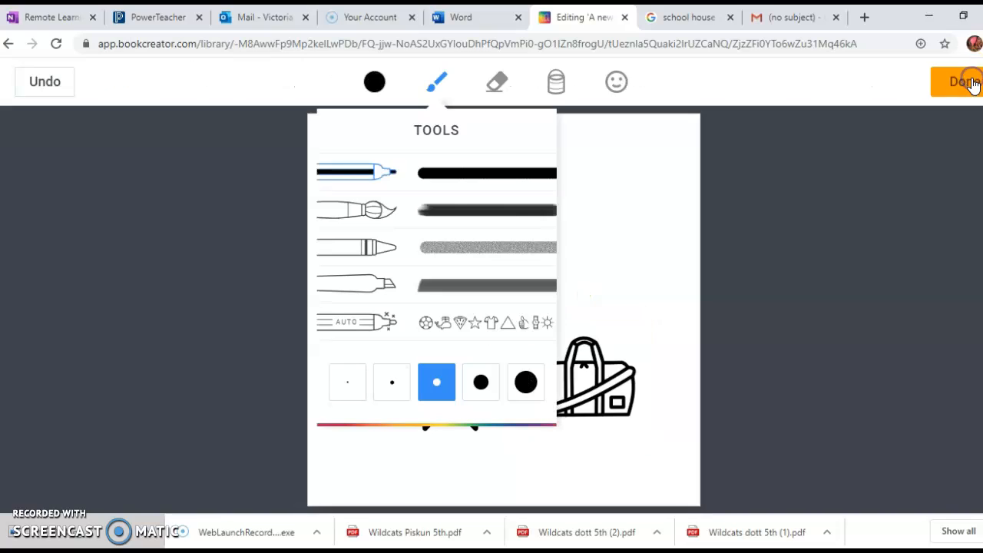
{"action": "left_click", "coordinate": [435, 324]}
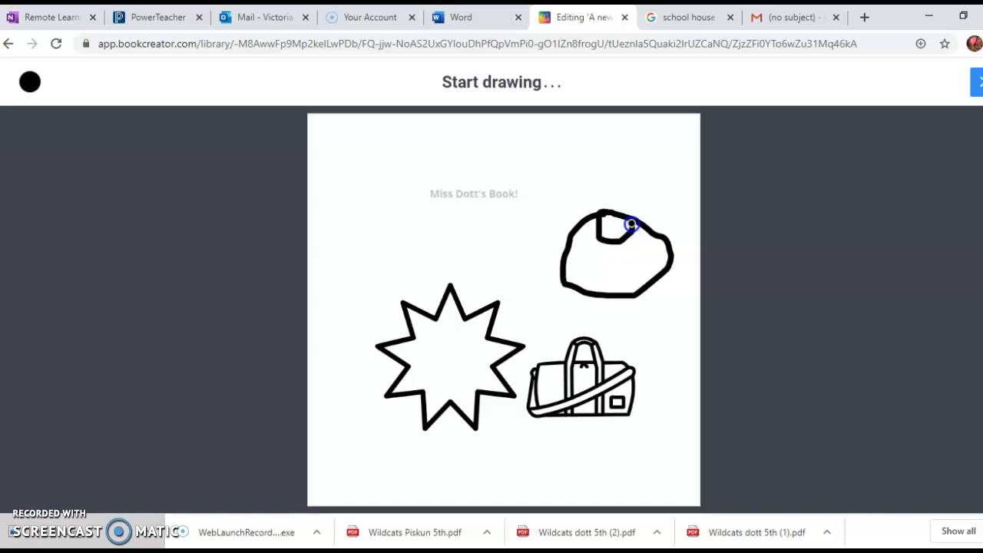
{"action": "left_click_drag", "start_coordinate": [630, 224], "coordinate": [629, 221]}
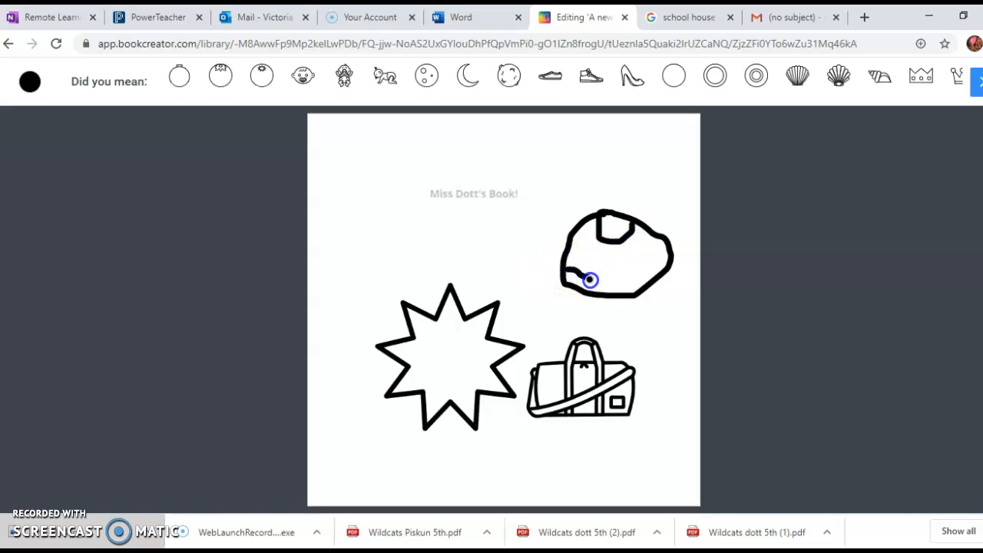
{"action": "left_click_drag", "start_coordinate": [591, 289], "coordinate": [637, 298]}
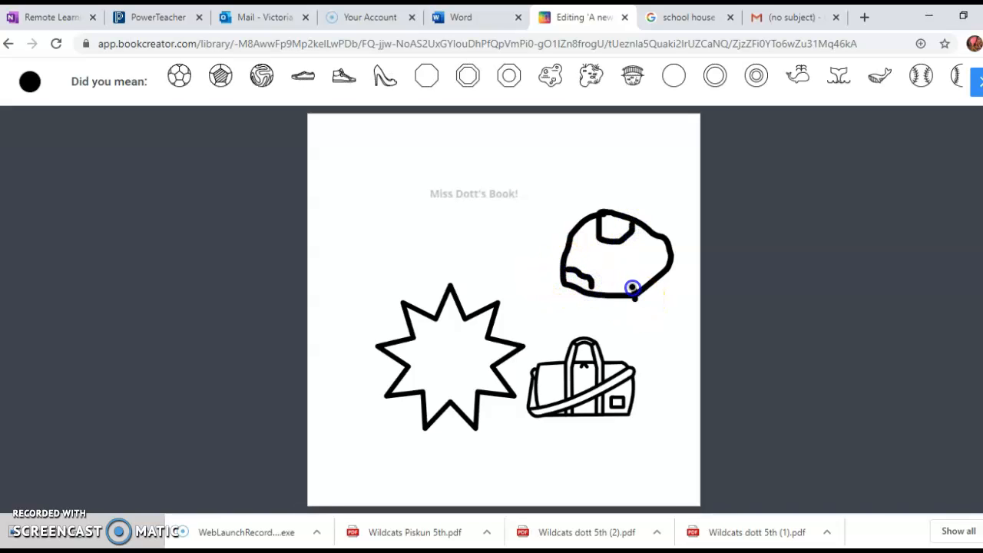
{"action": "left_click_drag", "start_coordinate": [643, 259], "coordinate": [672, 266]}
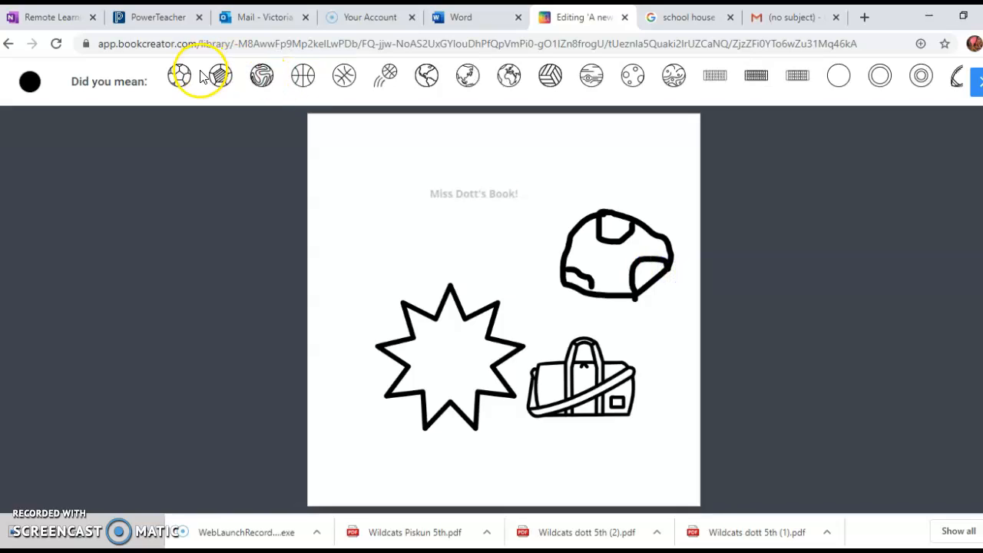
Convert the ball sketch to the suggested soccer ball, swap it for the suggested front-view baseball cap, and finish the drawing.
{"action": "left_click", "coordinate": [179, 80]}
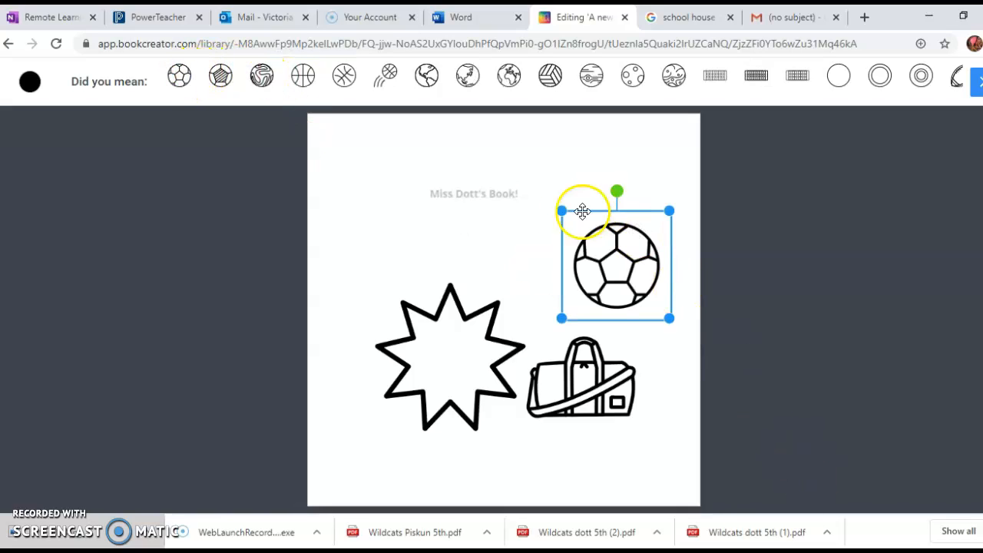
{"action": "mouse_move", "coordinate": [564, 213]}
{"action": "left_mouse_down"}
{"action": "mouse_move", "coordinate": [432, 169]}
{"action": "mouse_move", "coordinate": [458, 184]}
{"action": "mouse_move", "coordinate": [427, 176]}
{"action": "mouse_move", "coordinate": [566, 237]}
{"action": "left_mouse_up"}
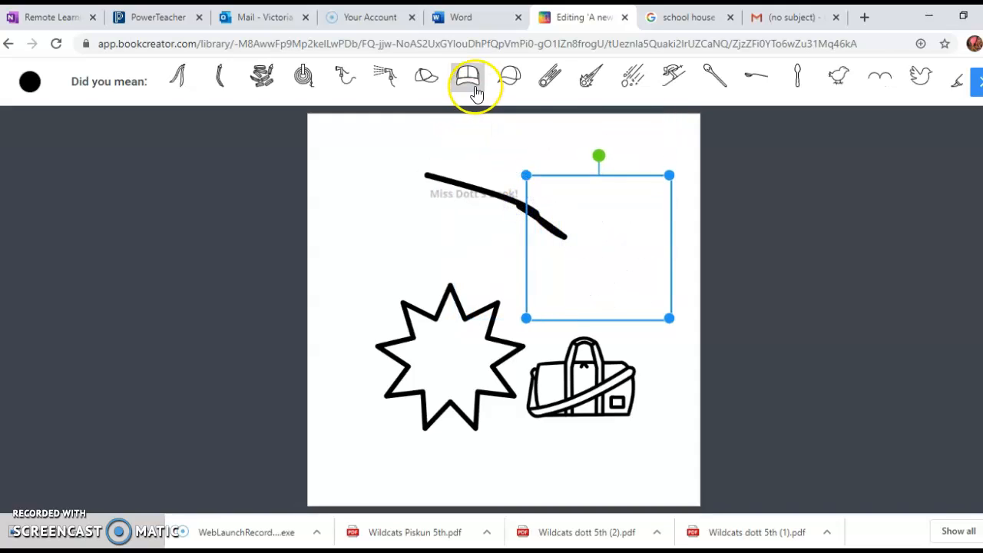
{"action": "left_click", "coordinate": [468, 79]}
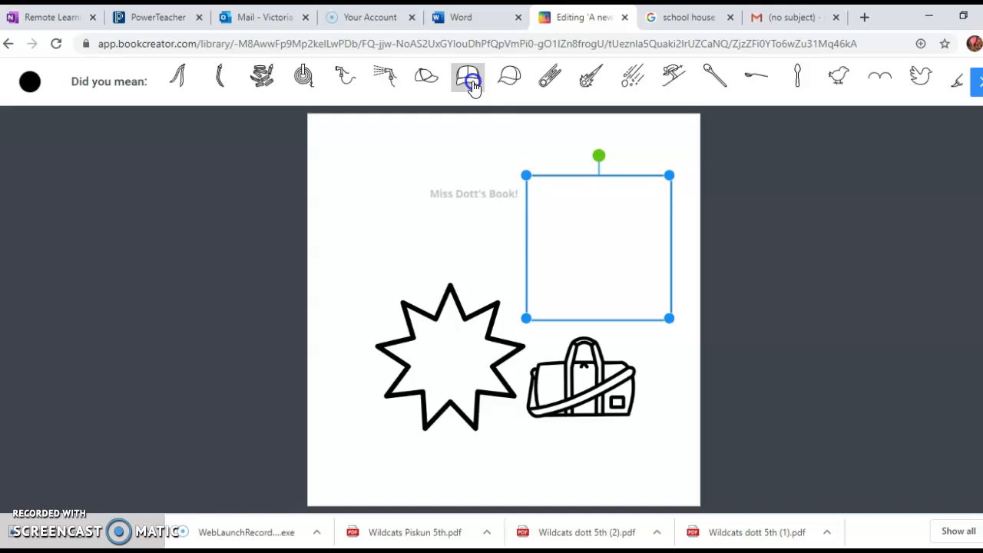
{"action": "left_click", "coordinate": [978, 82]}
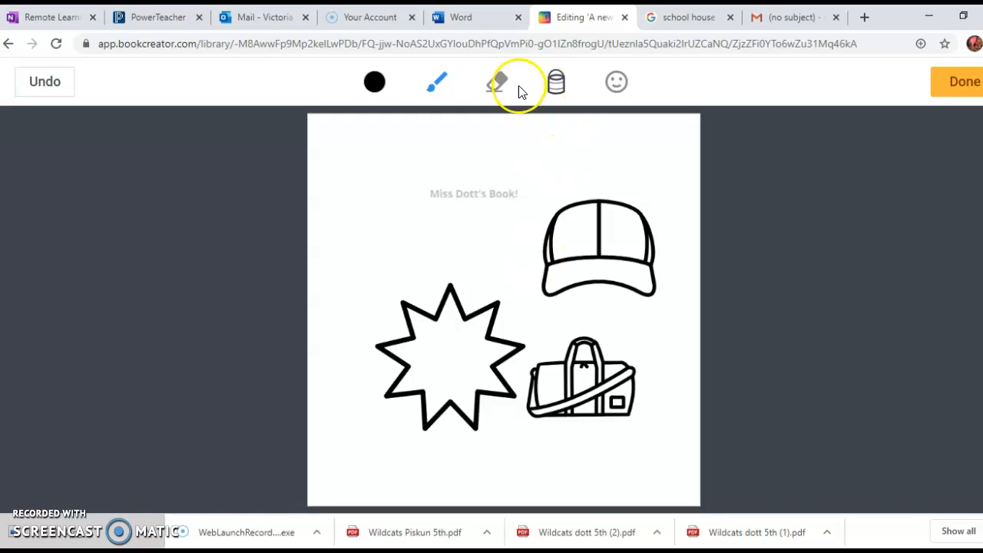
{"action": "left_click", "coordinate": [960, 102]}
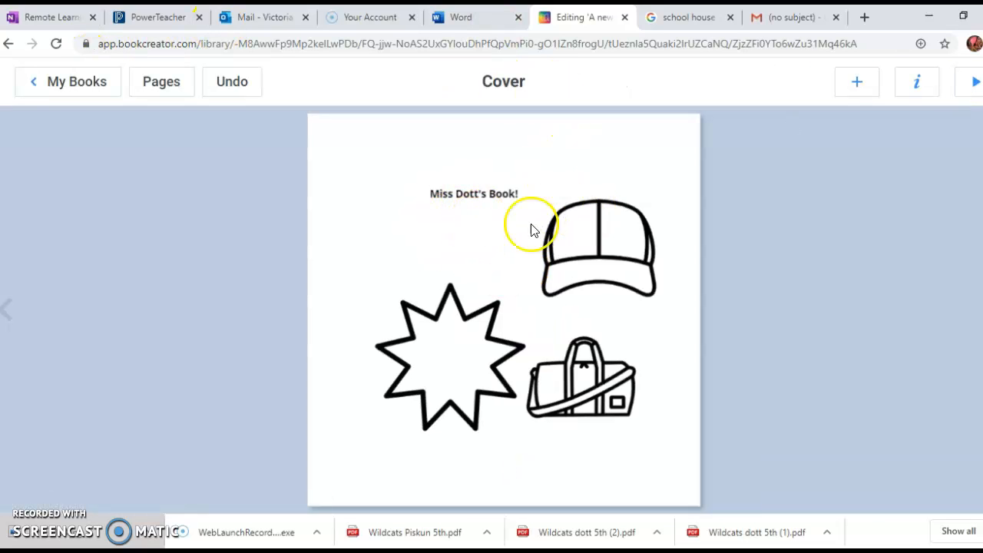
Shrink the combined star, bag and cap drawing and place it in the lower part of the cover, below the title.
{"action": "left_click", "coordinate": [581, 257]}
{"action": "mouse_move", "coordinate": [571, 301]}
{"action": "left_mouse_down"}
{"action": "mouse_move", "coordinate": [566, 225]}
{"action": "mouse_move", "coordinate": [584, 340]}
{"action": "mouse_move", "coordinate": [577, 237]}
{"action": "mouse_move", "coordinate": [557, 385]}
{"action": "mouse_move", "coordinate": [591, 321]}
{"action": "mouse_move", "coordinate": [581, 294]}
{"action": "left_mouse_up"}
{"action": "mouse_move", "coordinate": [655, 229]}
{"action": "left_mouse_down"}
{"action": "mouse_move", "coordinate": [514, 254]}
{"action": "mouse_move", "coordinate": [679, 256]}
{"action": "mouse_move", "coordinate": [607, 249]}
{"action": "left_mouse_up"}
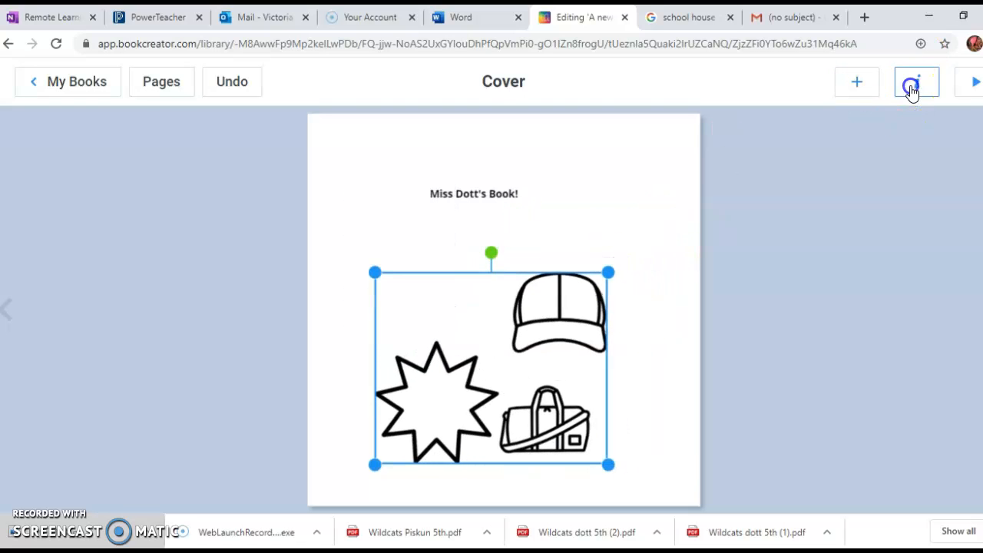
Add a yellow star shape to the cover and place it overlapping the upper right of the cap.
{"action": "left_click", "coordinate": [913, 89]}
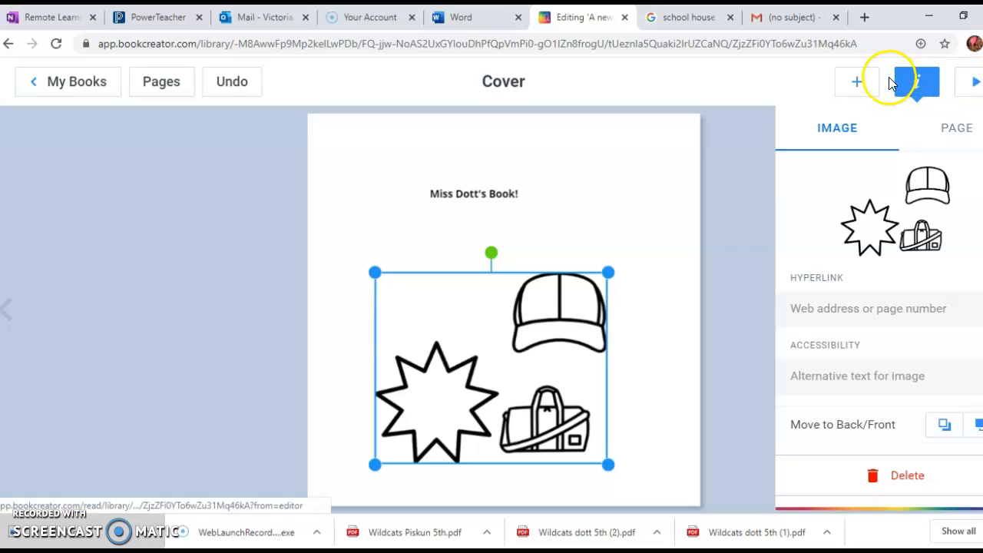
{"action": "left_click", "coordinate": [847, 91]}
{"action": "left_click", "coordinate": [941, 127]}
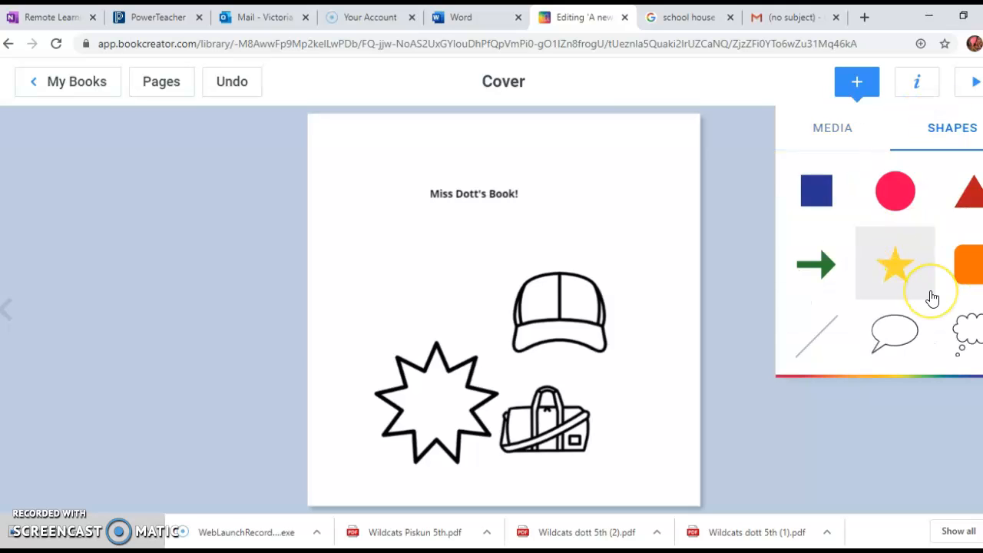
{"action": "left_click_drag", "start_coordinate": [931, 298], "coordinate": [613, 251]}
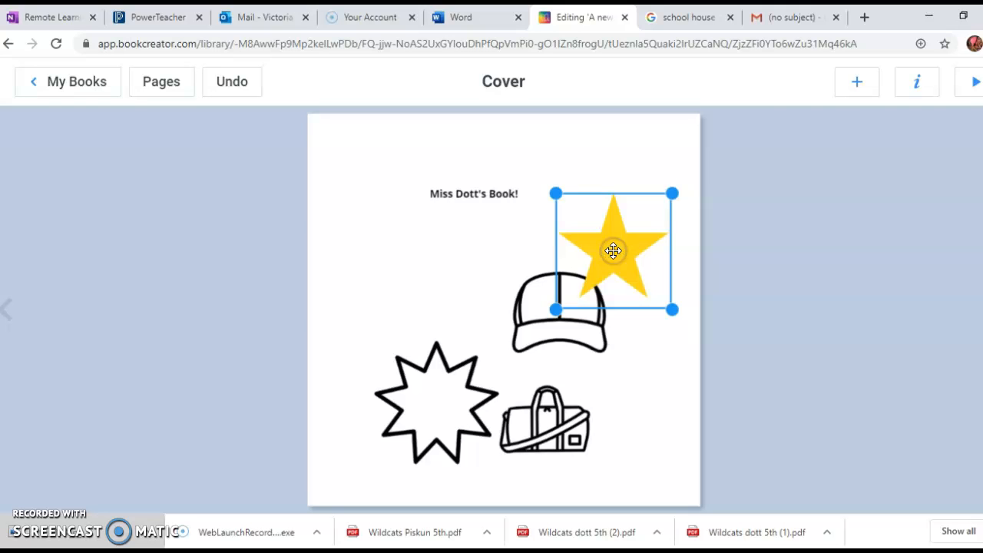
Set the cover's page background to the mottled pink-and-blue texture.
{"action": "left_click", "coordinate": [857, 86]}
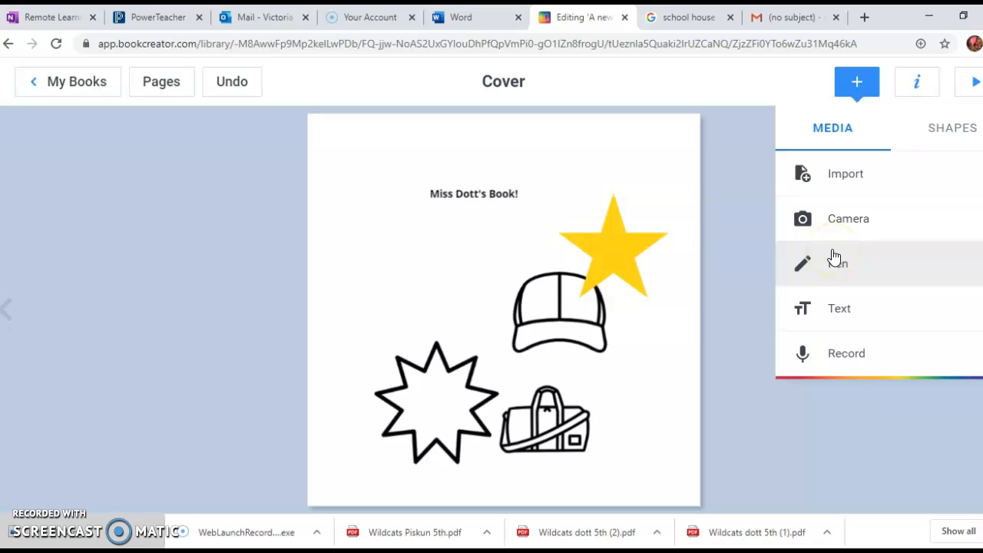
{"action": "left_click", "coordinate": [913, 83]}
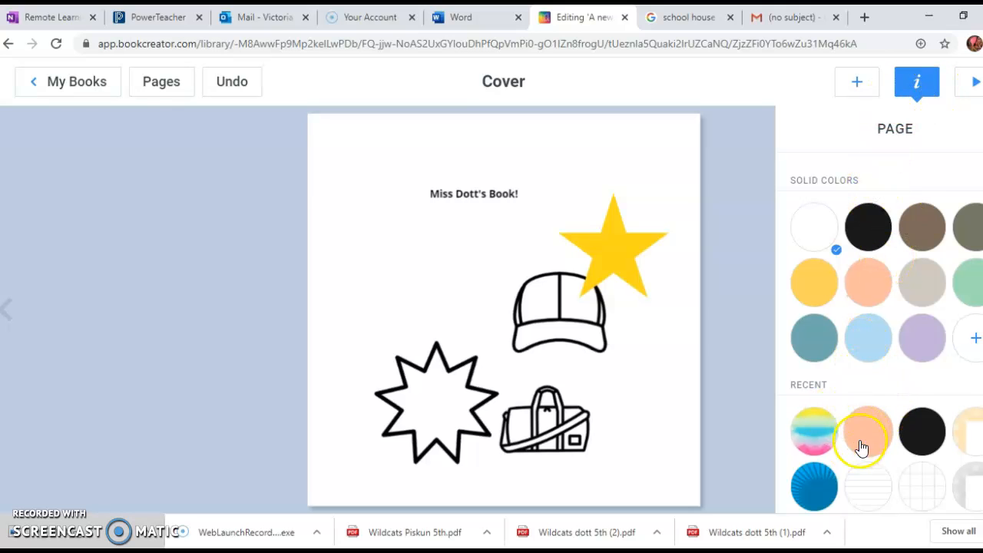
{"action": "scroll", "coordinate": [825, 459], "scroll_direction": "down", "scroll_amount": 3}
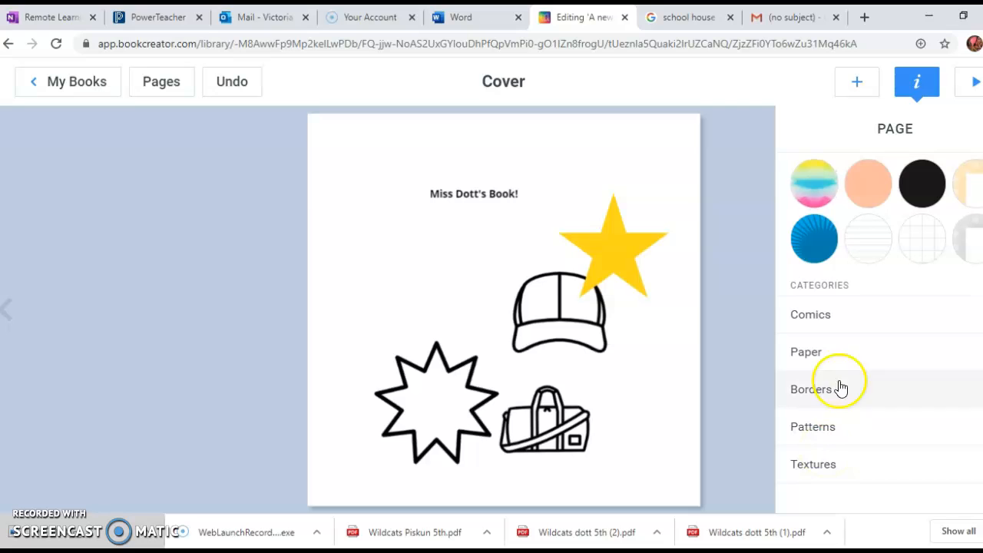
{"action": "left_click", "coordinate": [817, 464]}
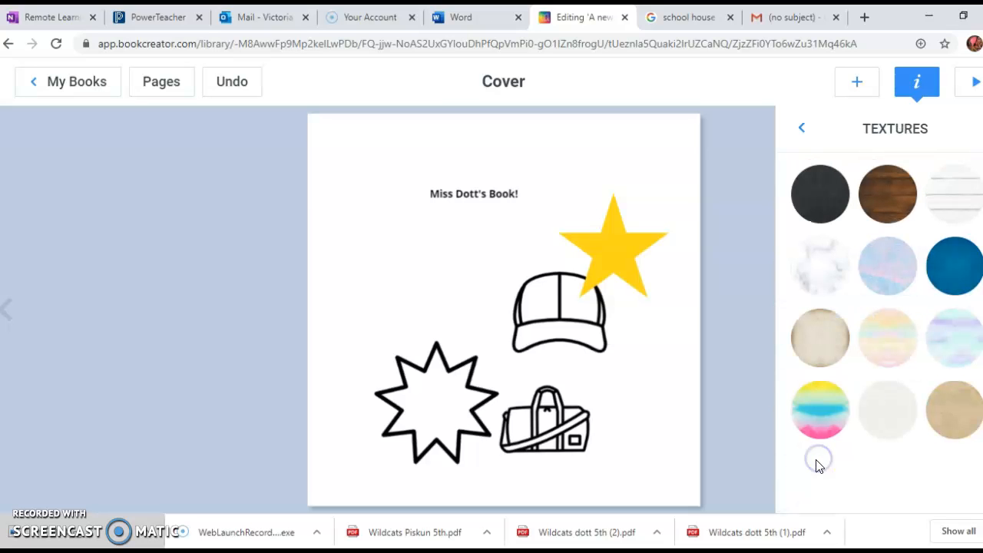
{"action": "left_click", "coordinate": [895, 261]}
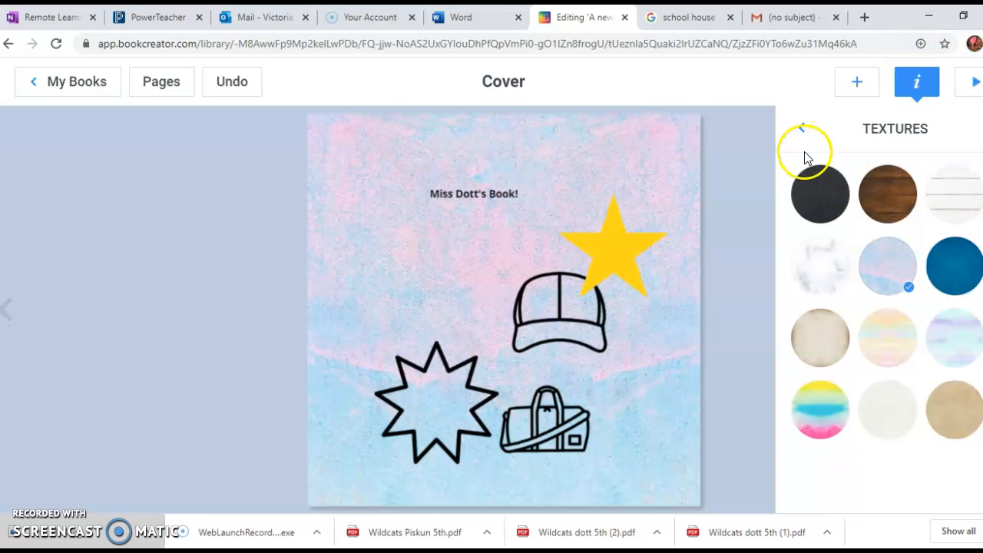
{"action": "left_click", "coordinate": [802, 129]}
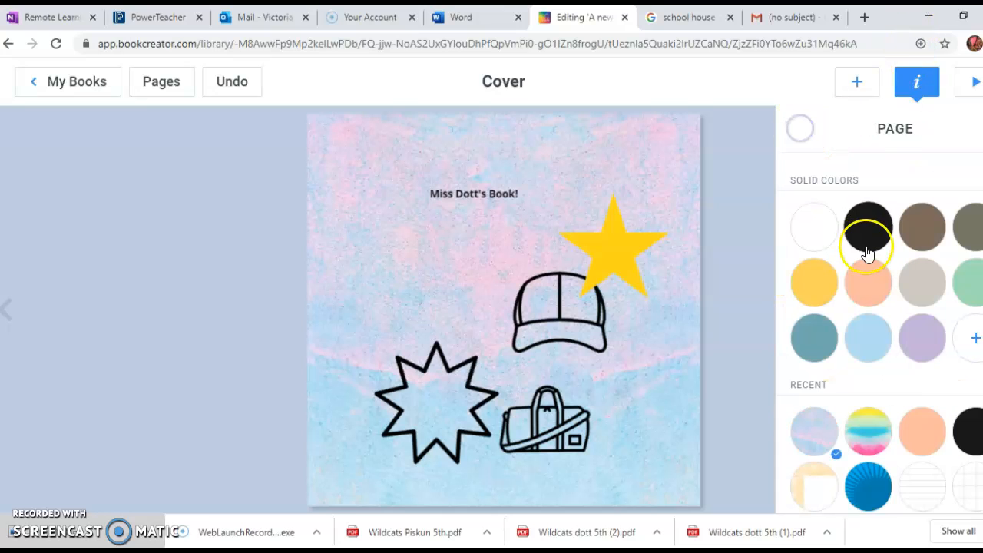
{"action": "left_click", "coordinate": [866, 93]}
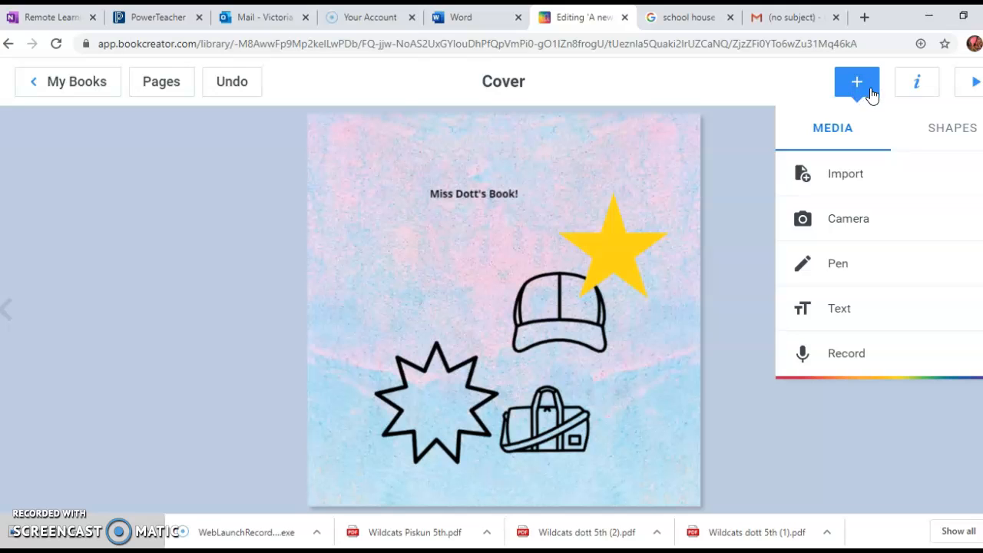
{"action": "left_click", "coordinate": [950, 131]}
{"action": "left_click", "coordinate": [874, 131]}
{"action": "left_click", "coordinate": [830, 144]}
{"action": "left_click", "coordinate": [489, 375]}
{"action": "left_click", "coordinate": [644, 196]}
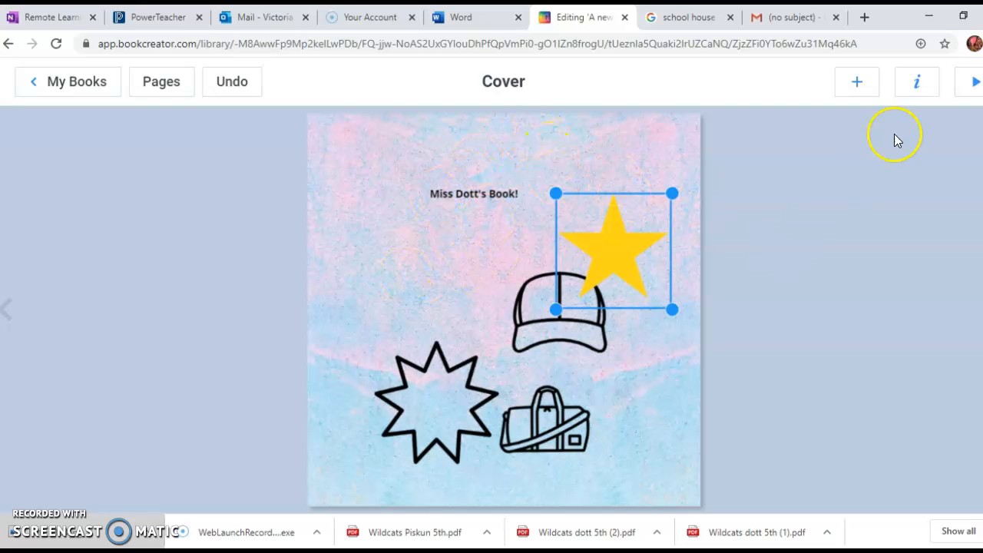
Preview the book in reading mode through to its last page and return to editing.
{"action": "left_click", "coordinate": [971, 92]}
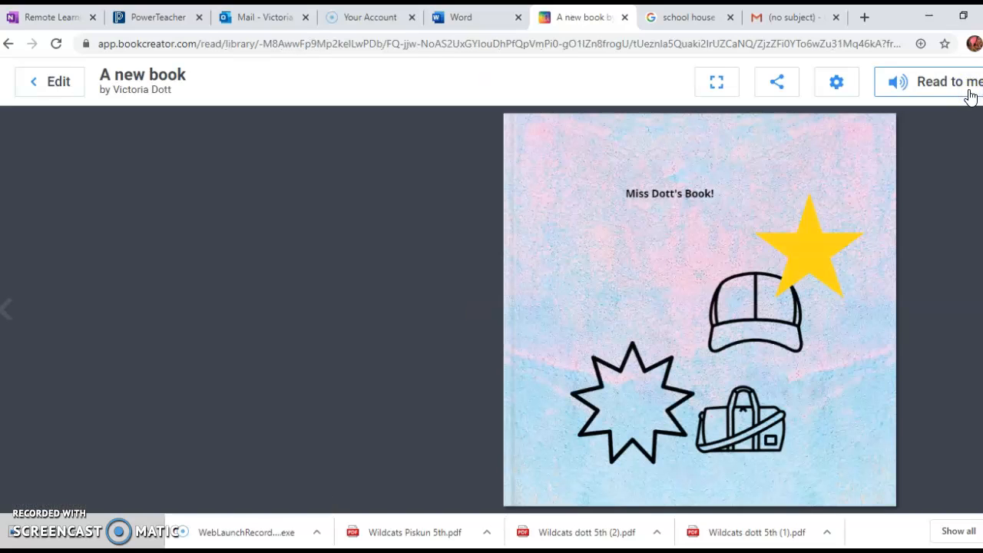
{"action": "key", "text": "Right"}
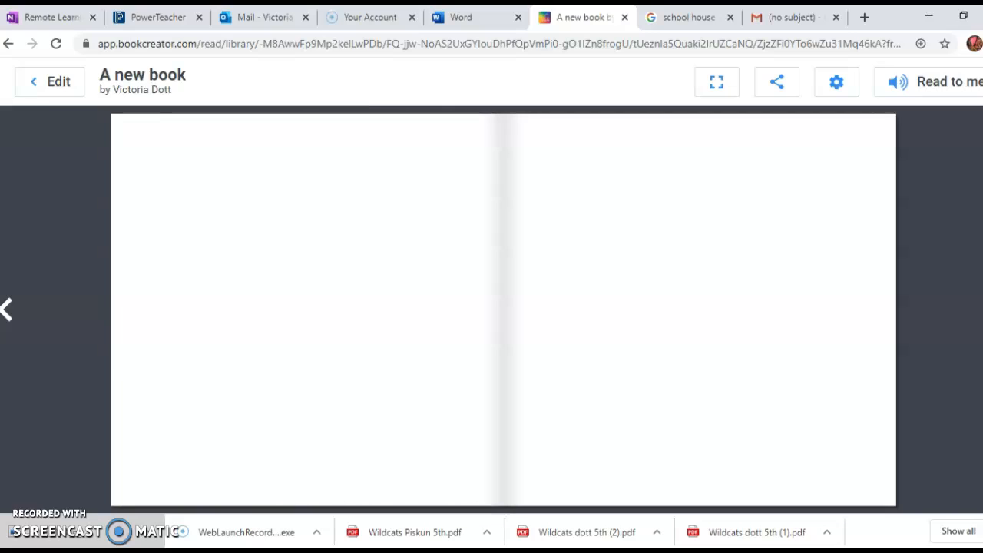
{"action": "key", "text": "Right"}
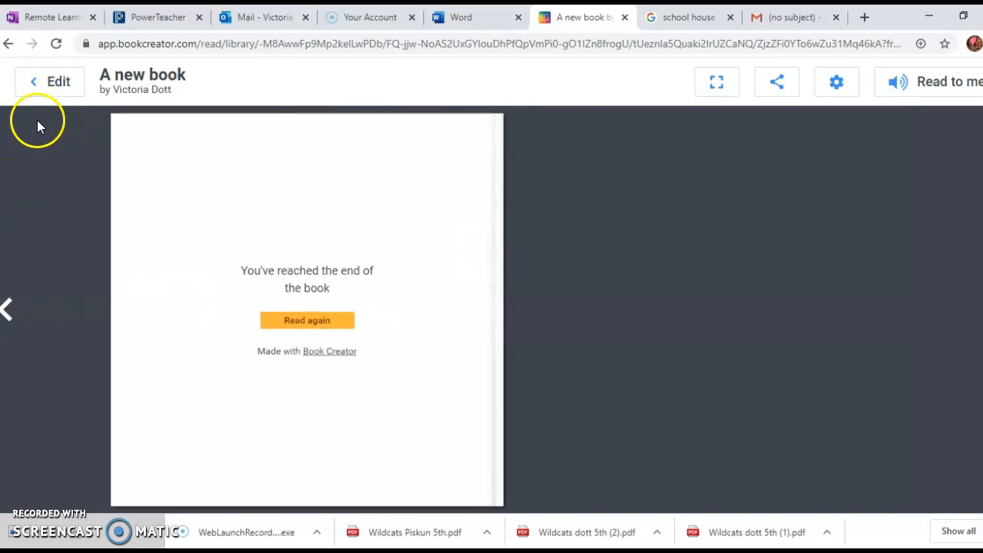
{"action": "left_click", "coordinate": [49, 82]}
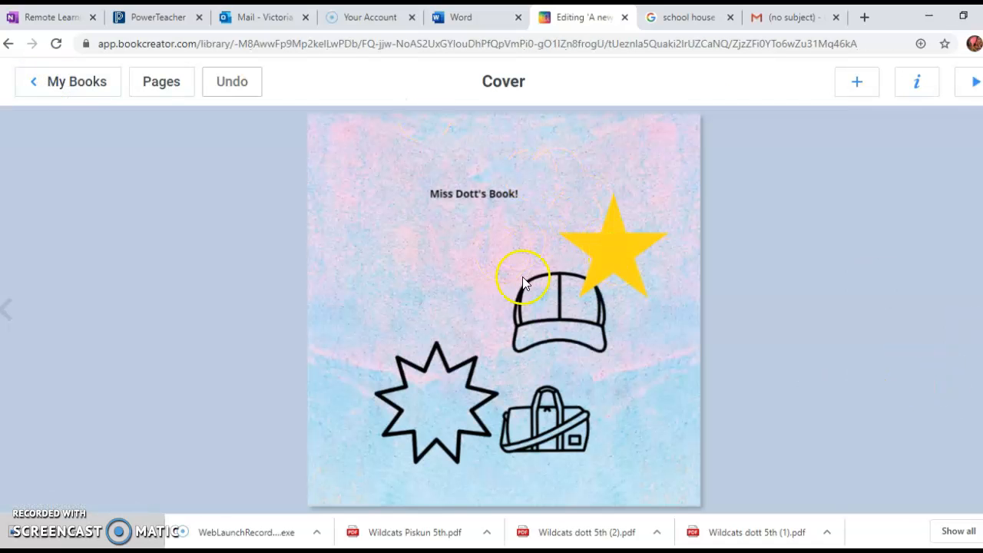
Open page 2 from the page overview and start a text box reading "Once upon a time".
{"action": "left_click", "coordinate": [163, 81]}
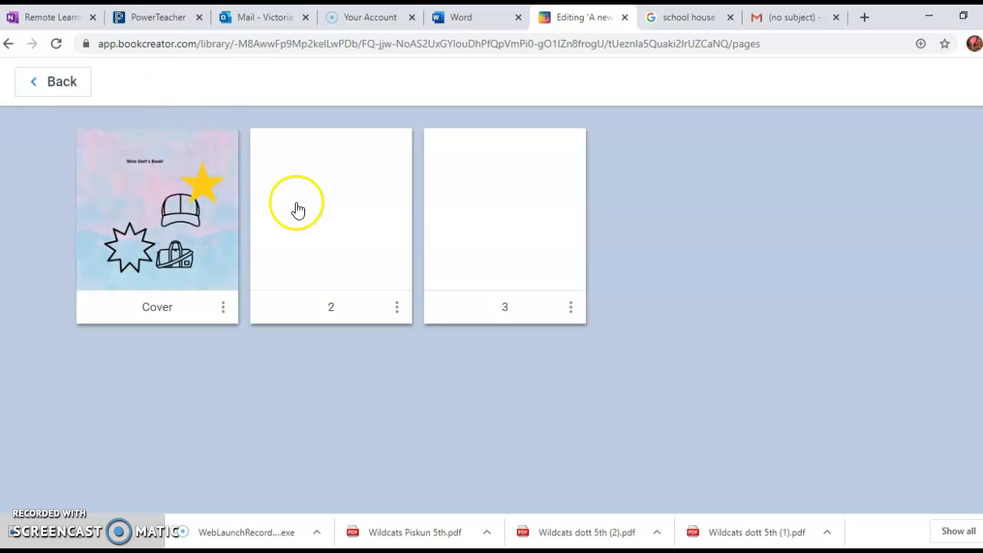
{"action": "left_click", "coordinate": [346, 218]}
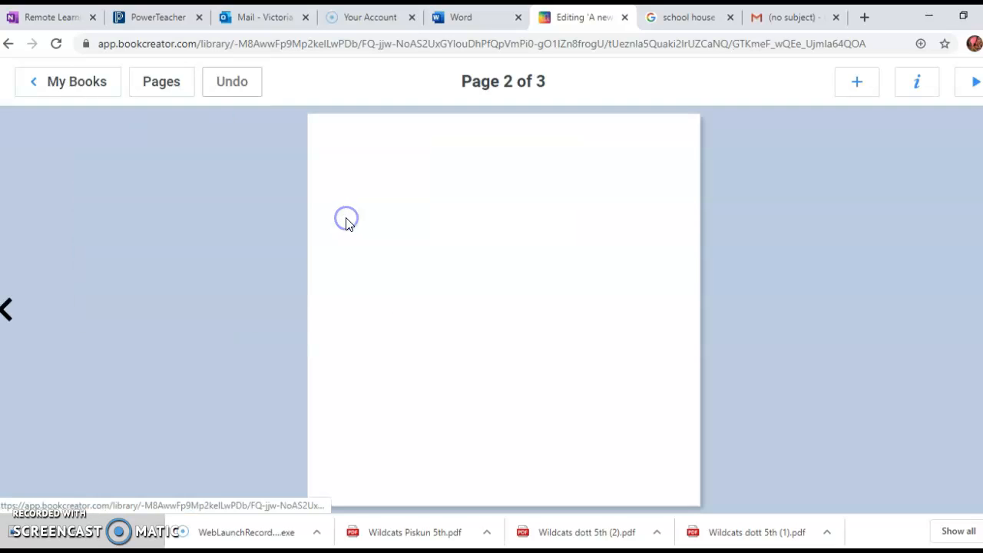
{"action": "left_click", "coordinate": [856, 90]}
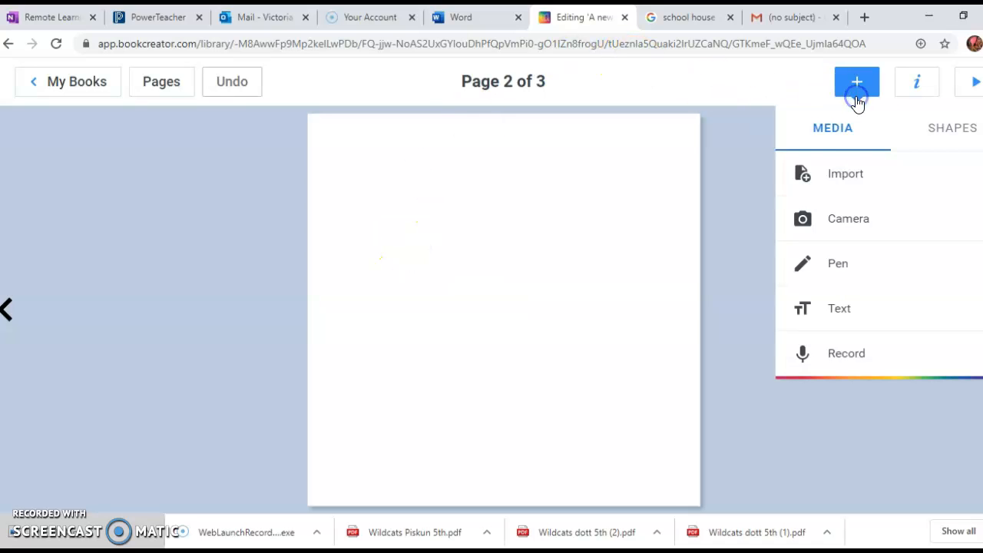
{"action": "left_click", "coordinate": [845, 306]}
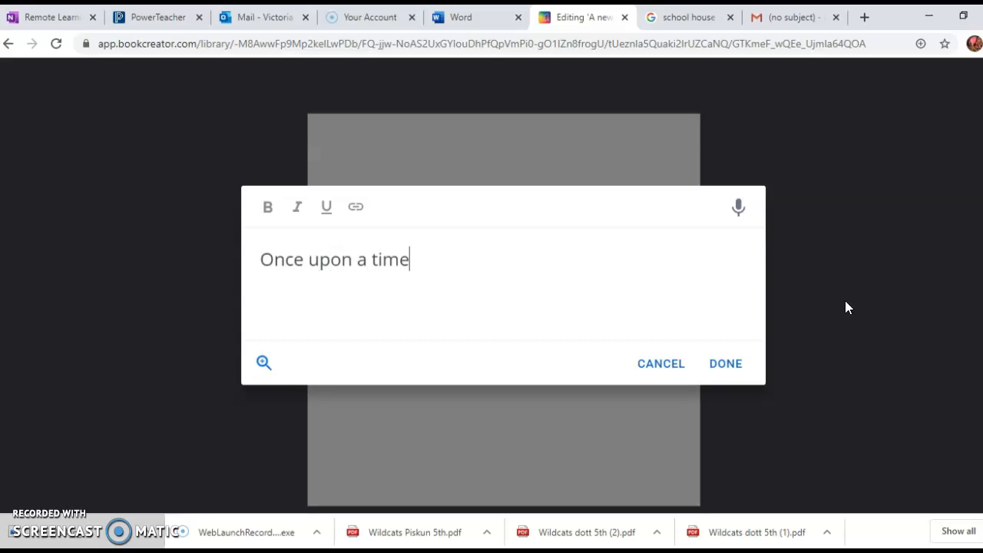
Switch to the OneNote notebook, open the children's book page in the IDR section, and copy the example table's Page 1 sentences.
{"action": "left_click", "coordinate": [63, 17]}
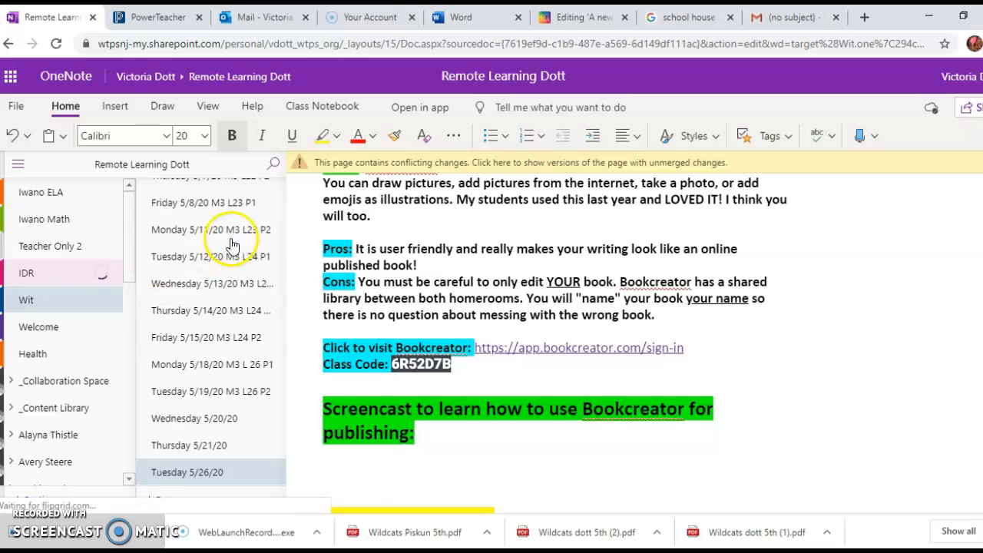
{"action": "scroll", "coordinate": [503, 354], "scroll_direction": "down", "scroll_amount": 10}
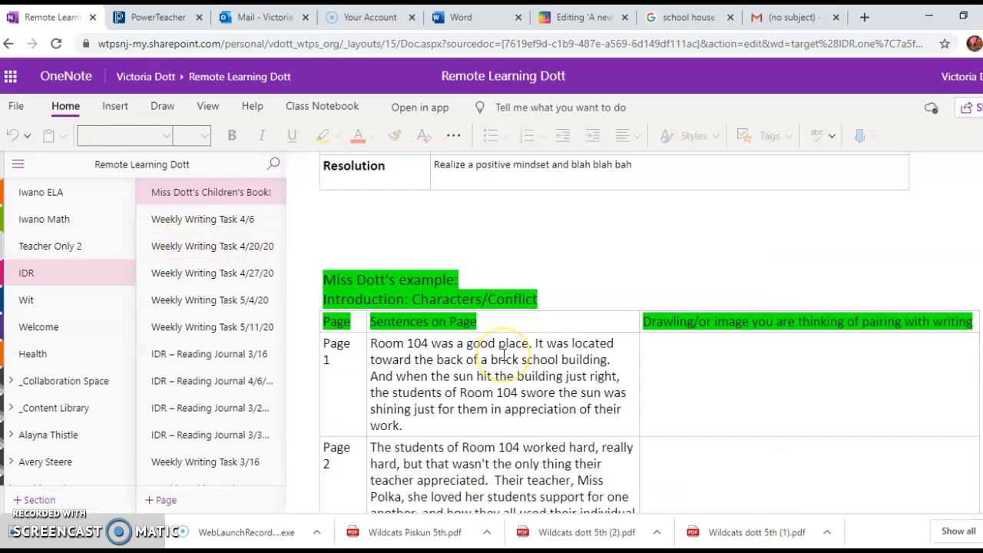
{"action": "scroll", "coordinate": [454, 349], "scroll_direction": "up", "scroll_amount": 6}
{"action": "scroll", "coordinate": [454, 349], "scroll_direction": "down", "scroll_amount": 4}
{"action": "left_click_drag", "start_coordinate": [381, 222], "coordinate": [372, 338]}
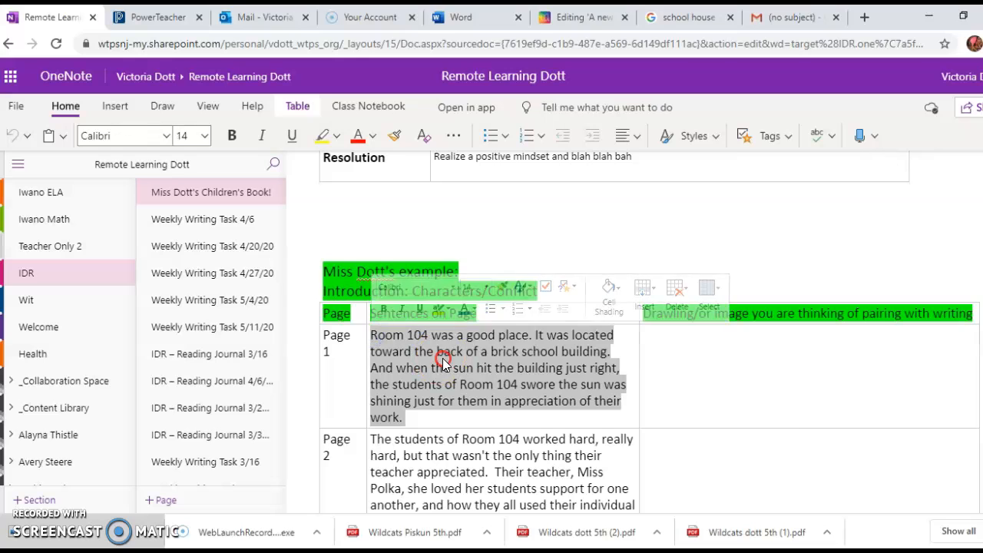
{"action": "right_click", "coordinate": [441, 353]}
{"action": "left_click", "coordinate": [483, 233]}
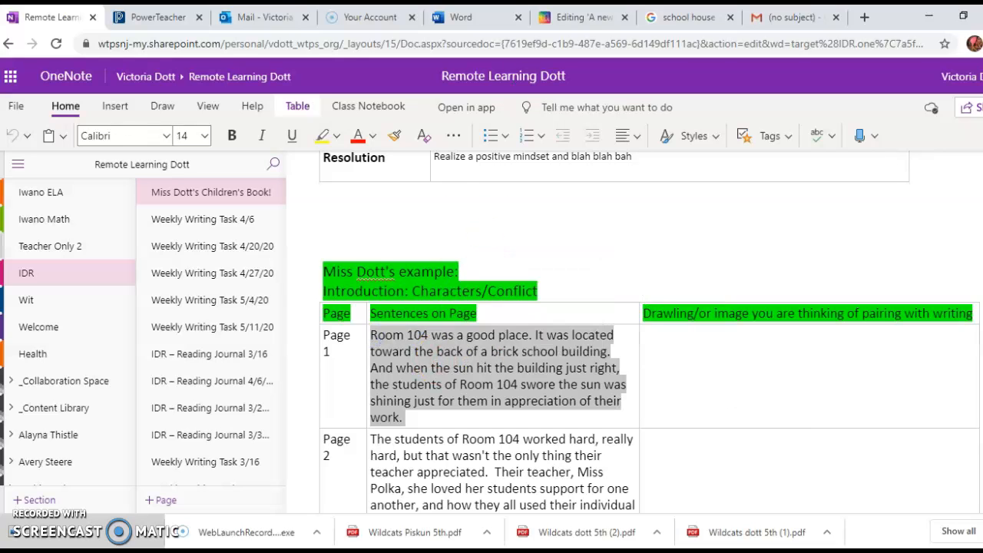
Return to Book Creator and replace the page 2 text with the copied paragraph about Room 104.
{"action": "left_click", "coordinate": [584, 15]}
{"action": "left_click_drag", "start_coordinate": [439, 272], "coordinate": [195, 284]}
{"action": "key", "text": "ctrl+v"}
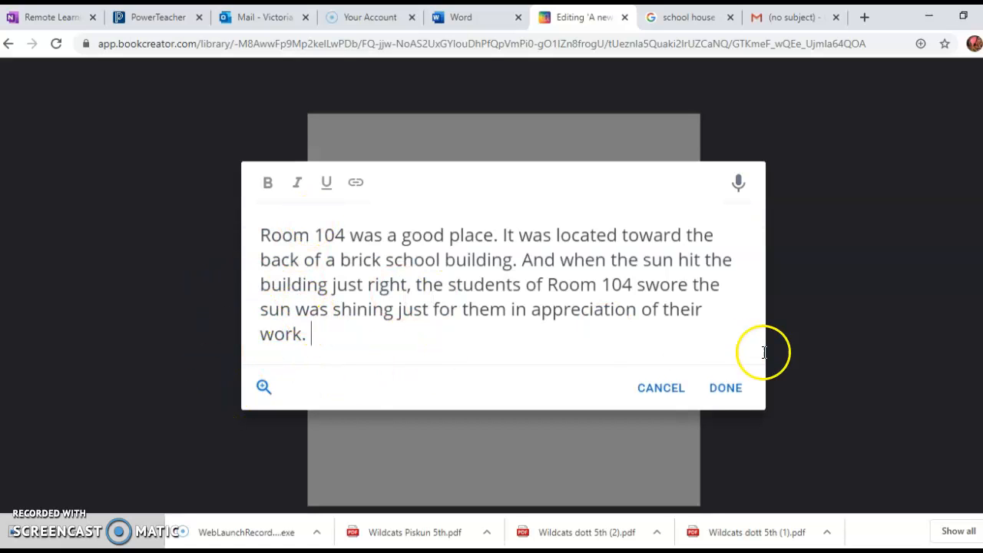
Accept the pasted paragraph, widen its text box to nearly the page width, and move it to the top of page 2.
{"action": "left_click", "coordinate": [742, 388]}
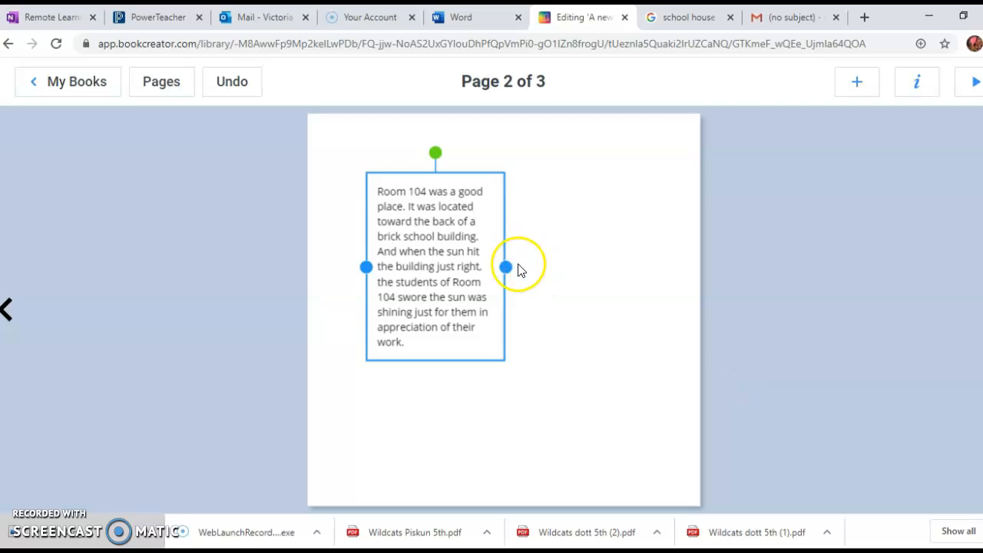
{"action": "left_click_drag", "start_coordinate": [510, 267], "coordinate": [676, 264]}
{"action": "left_click_drag", "start_coordinate": [517, 176], "coordinate": [475, 123]}
{"action": "left_click", "coordinate": [481, 262]}
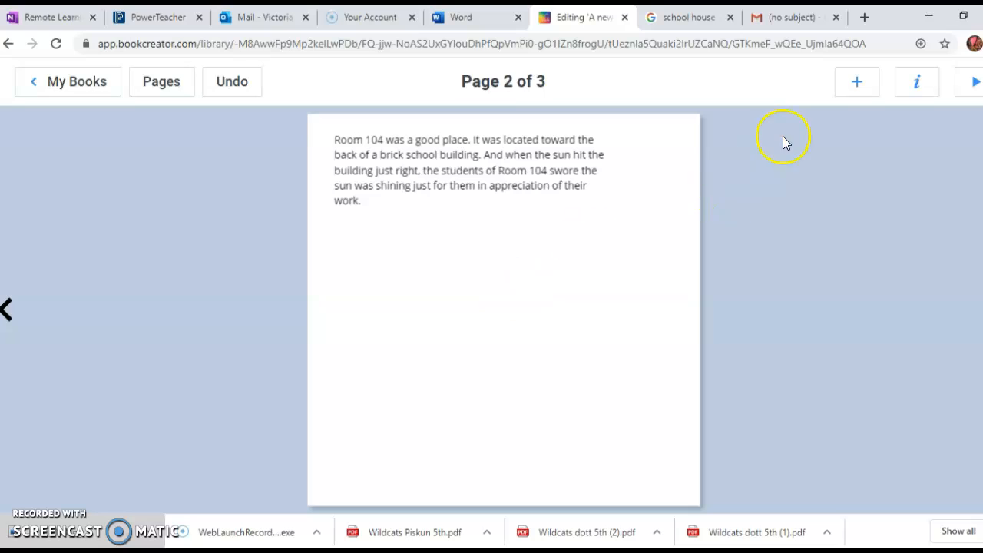
Start importing a picture to page 2 and search Google Images for "schoolhouse".
{"action": "left_click", "coordinate": [855, 89]}
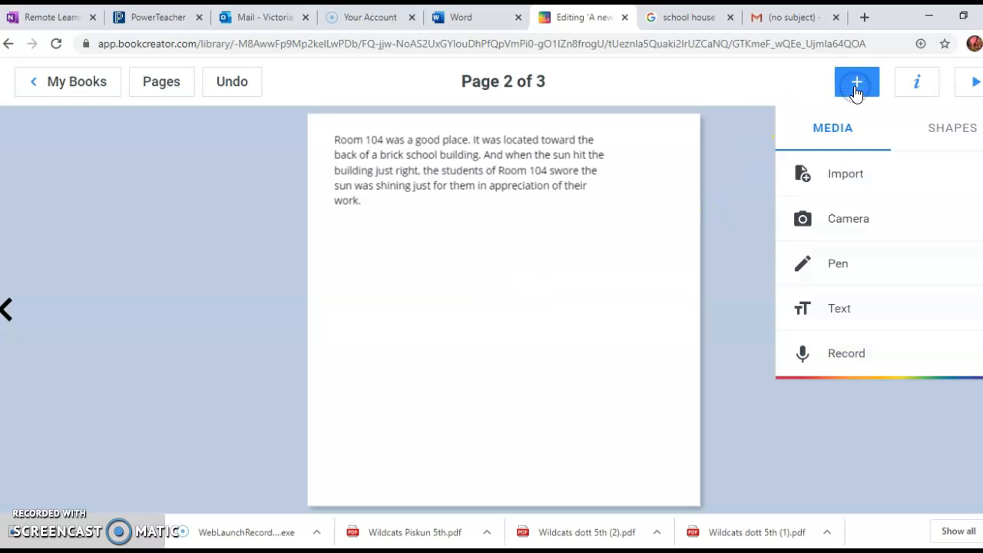
{"action": "left_click", "coordinate": [880, 188]}
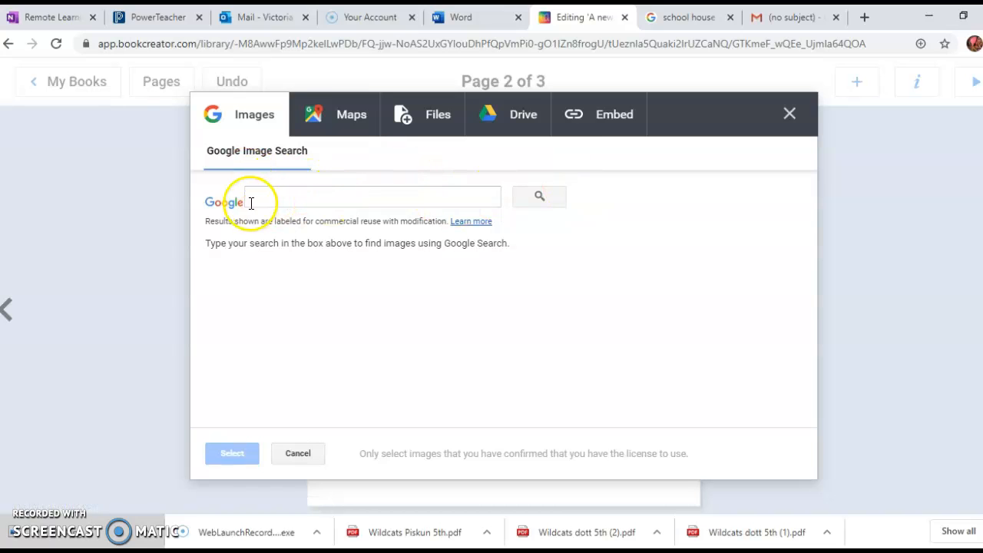
{"action": "left_click", "coordinate": [269, 202]}
{"action": "type", "text": "sch"}
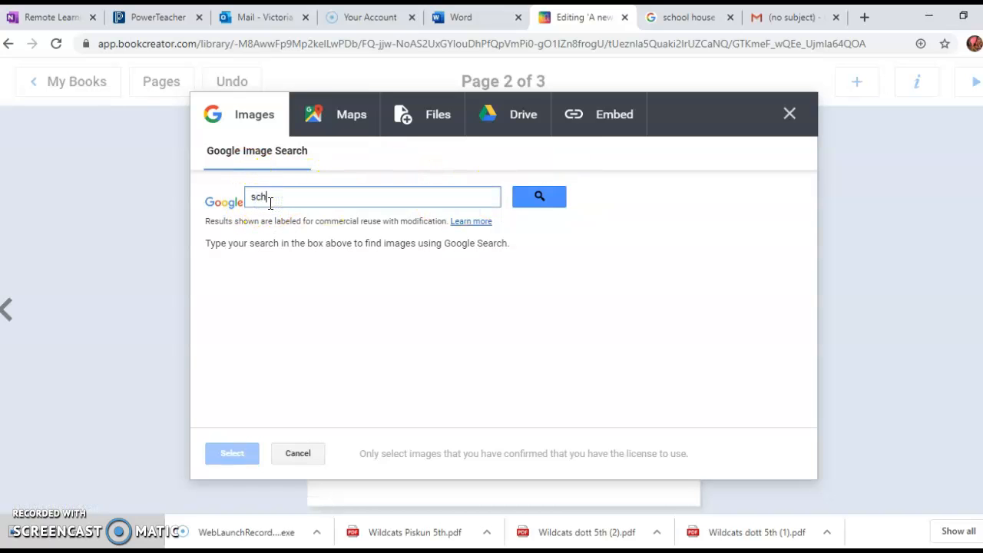
{"action": "type", "text": "oolhouse"}
{"action": "key", "text": "Return"}
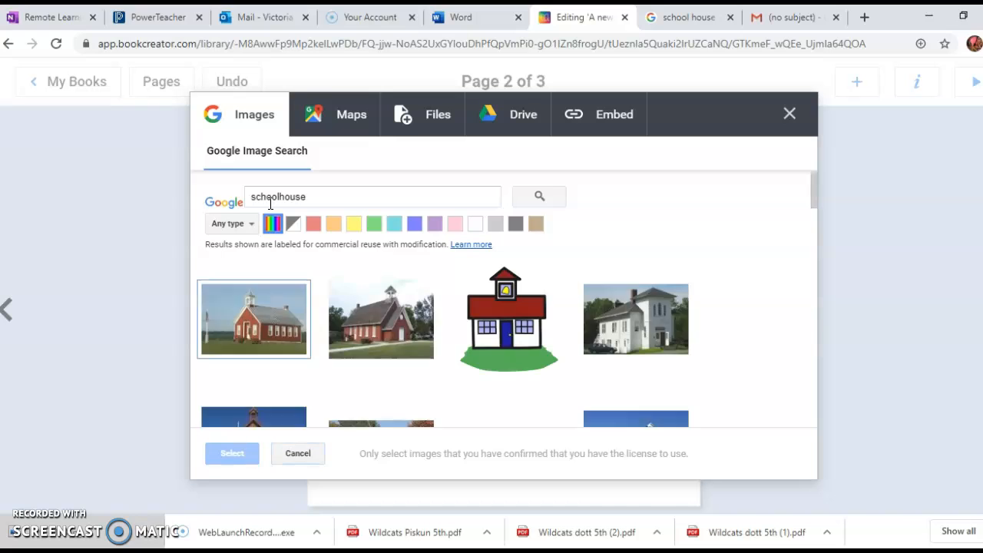
Look through the image results and insert the cartoon schoolhouse with the red roof and blue door.
{"action": "left_click", "coordinate": [473, 304]}
{"action": "scroll", "coordinate": [472, 303], "scroll_direction": "down", "scroll_amount": 5}
{"action": "scroll", "coordinate": [472, 304], "scroll_direction": "up", "scroll_amount": 4}
{"action": "scroll", "coordinate": [473, 303], "scroll_direction": "down", "scroll_amount": 3}
{"action": "scroll", "coordinate": [469, 302], "scroll_direction": "up", "scroll_amount": 5}
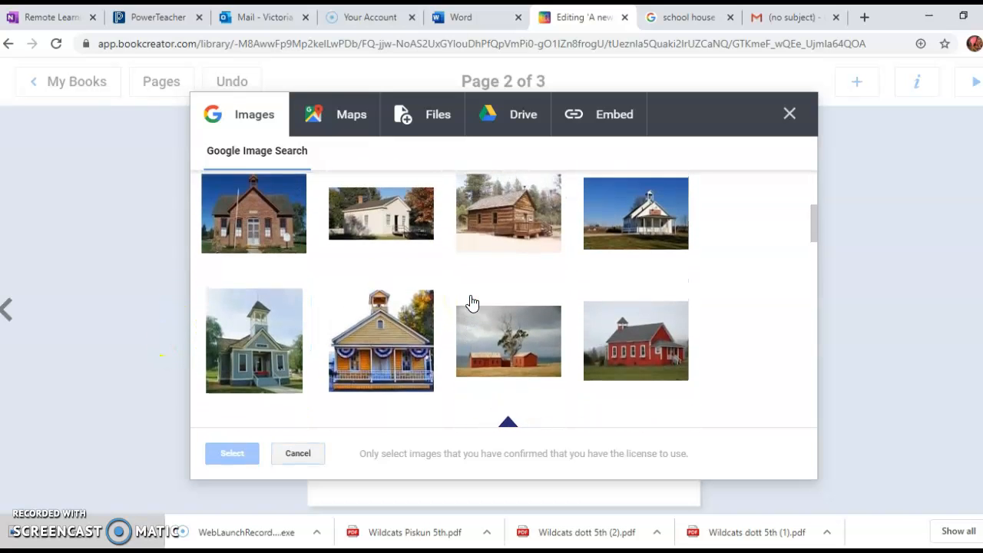
{"action": "left_click", "coordinate": [496, 310]}
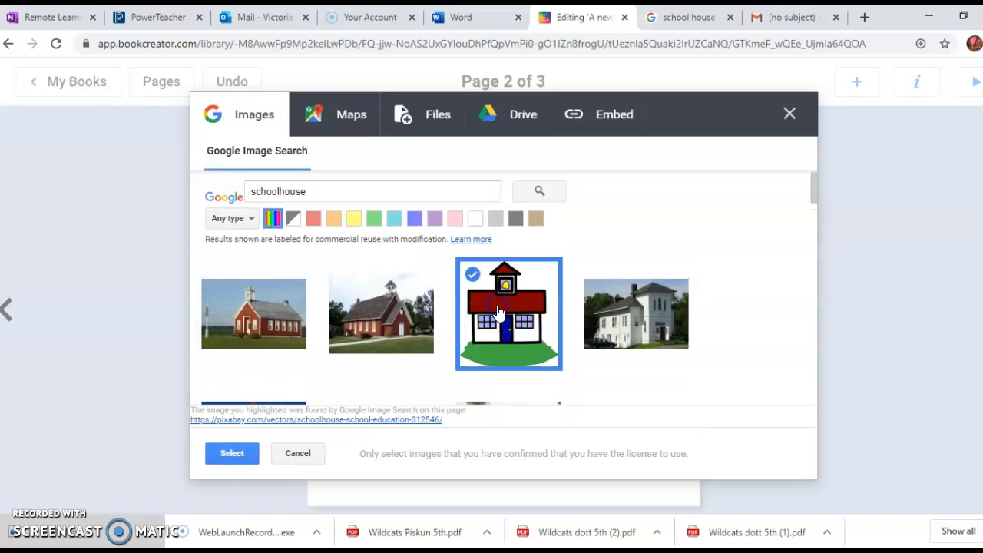
{"action": "left_click", "coordinate": [239, 453]}
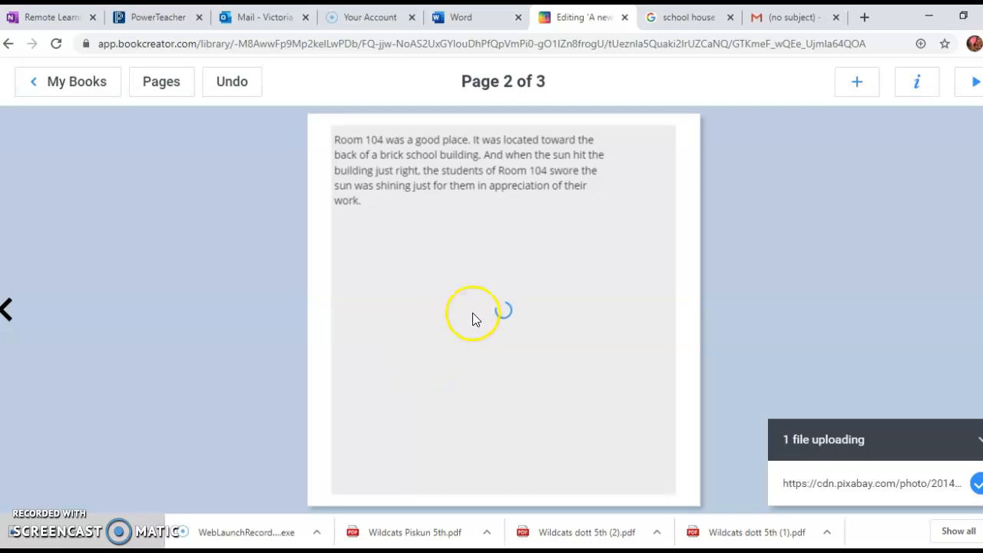
Shrink the schoolhouse picture and centre it horizontally below the paragraph, at about x 159, y 224 px.
{"action": "left_click", "coordinate": [487, 299]}
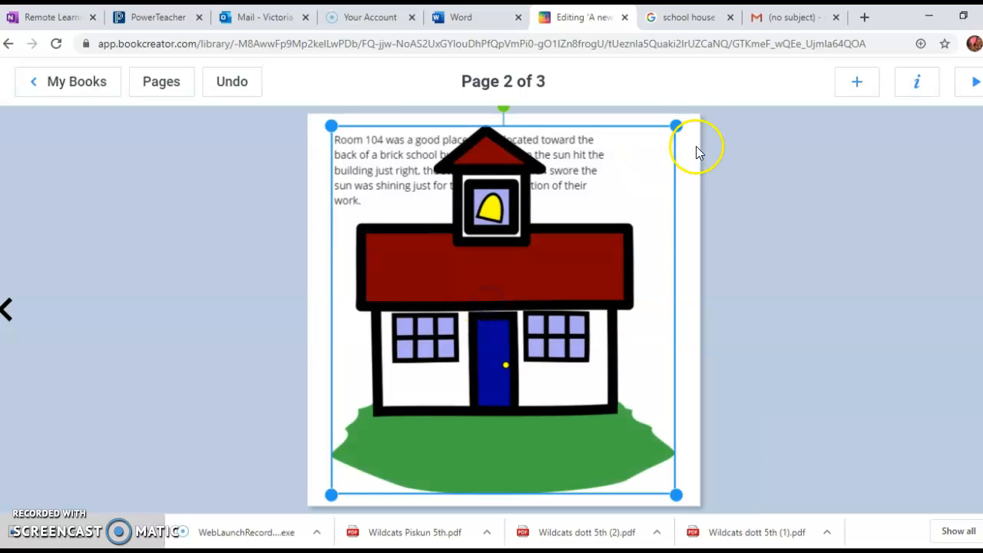
{"action": "left_click_drag", "start_coordinate": [676, 125], "coordinate": [542, 270]}
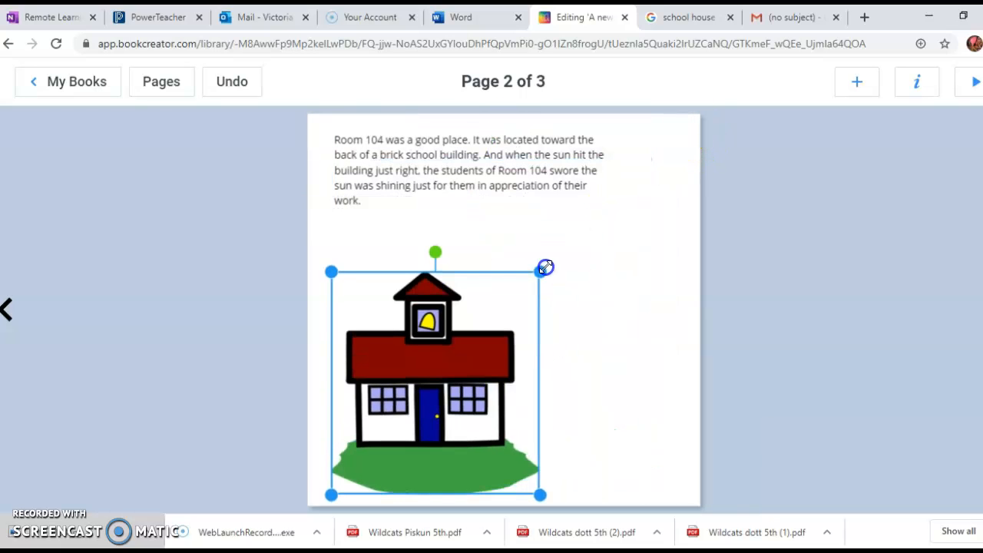
{"action": "left_click_drag", "start_coordinate": [430, 346], "coordinate": [496, 321]}
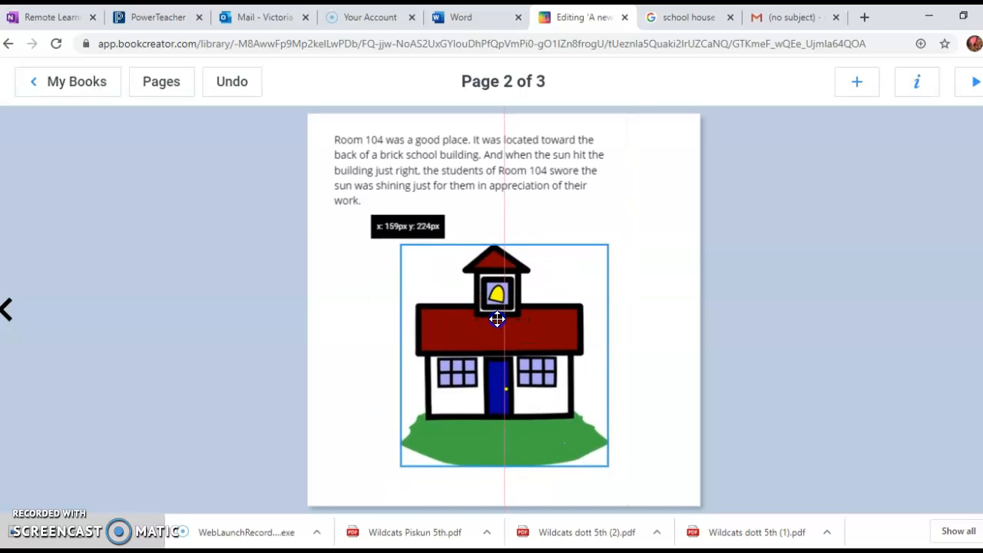
{"action": "left_click", "coordinate": [630, 206]}
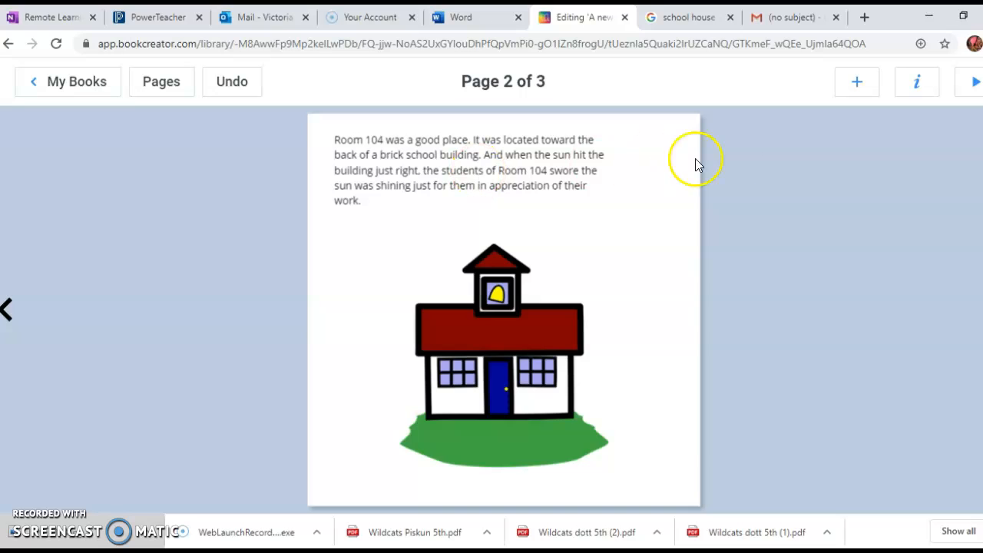
{"action": "left_click", "coordinate": [853, 94]}
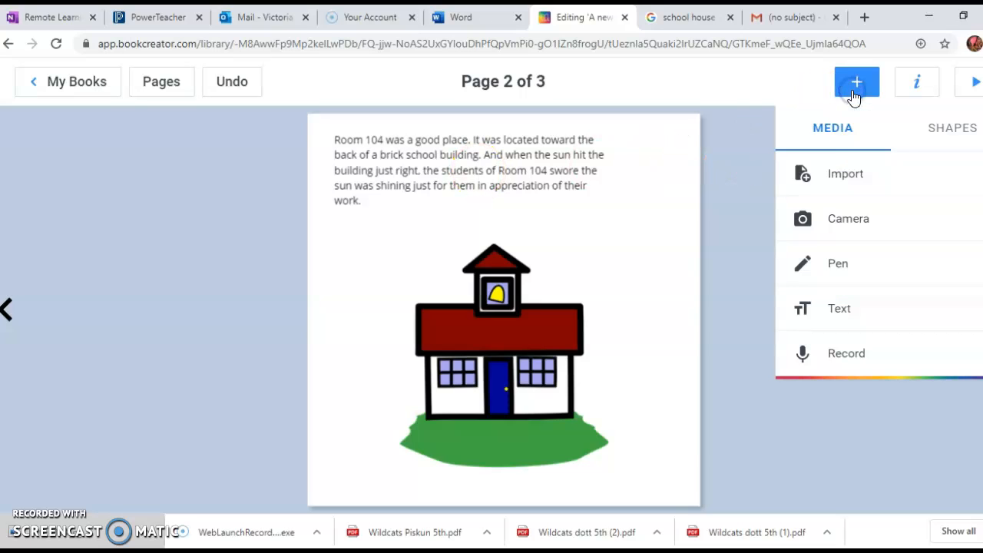
{"action": "left_click", "coordinate": [858, 188]}
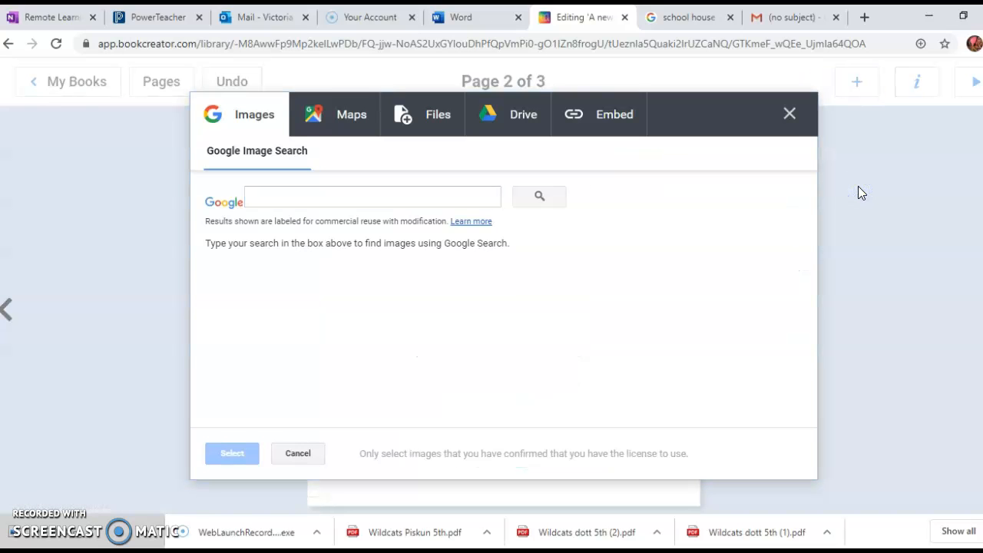
{"action": "left_click", "coordinate": [789, 115]}
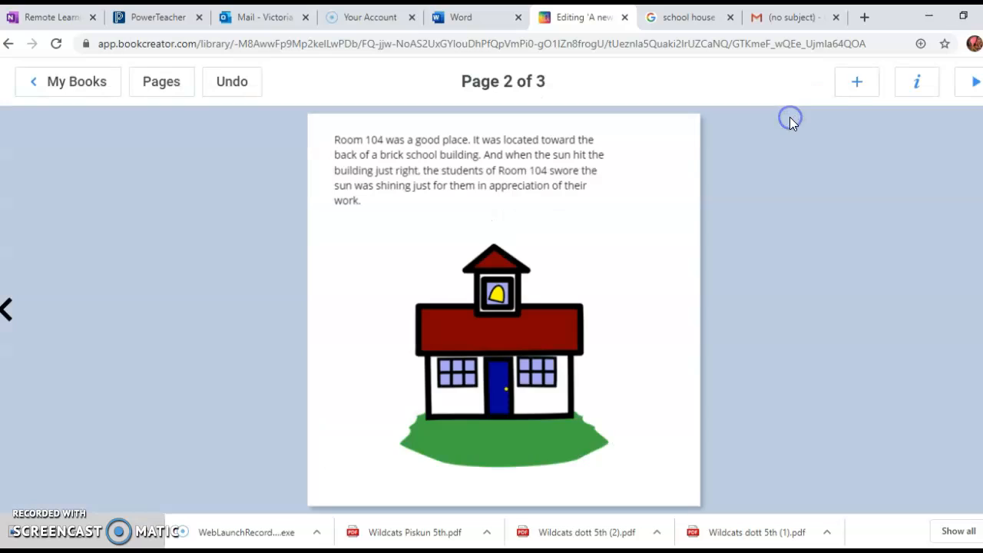
Sketch a circle with rays beside the schoolhouse using the Auto pen and replace it with the suggested sun with triangular rays.
{"action": "left_click", "coordinate": [864, 90]}
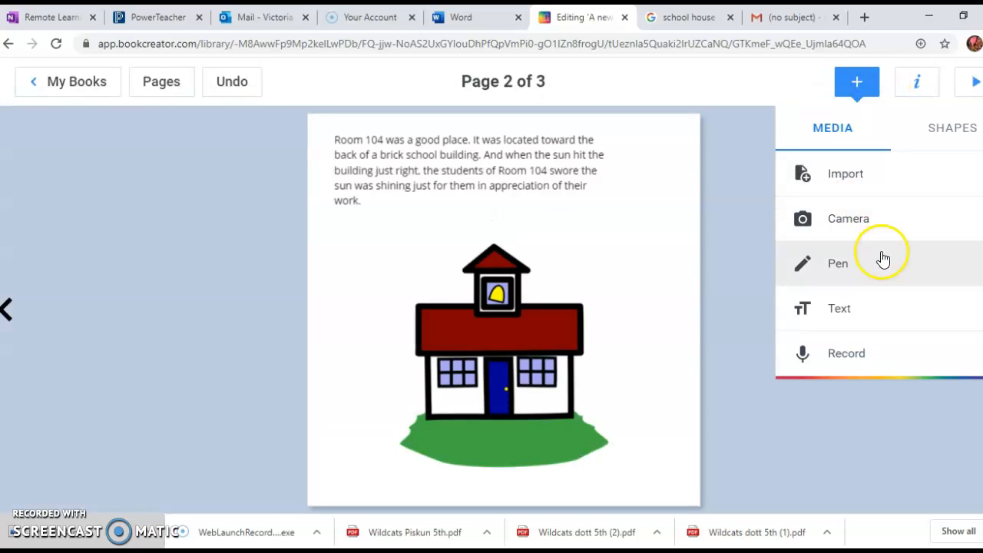
{"action": "left_click", "coordinate": [864, 278]}
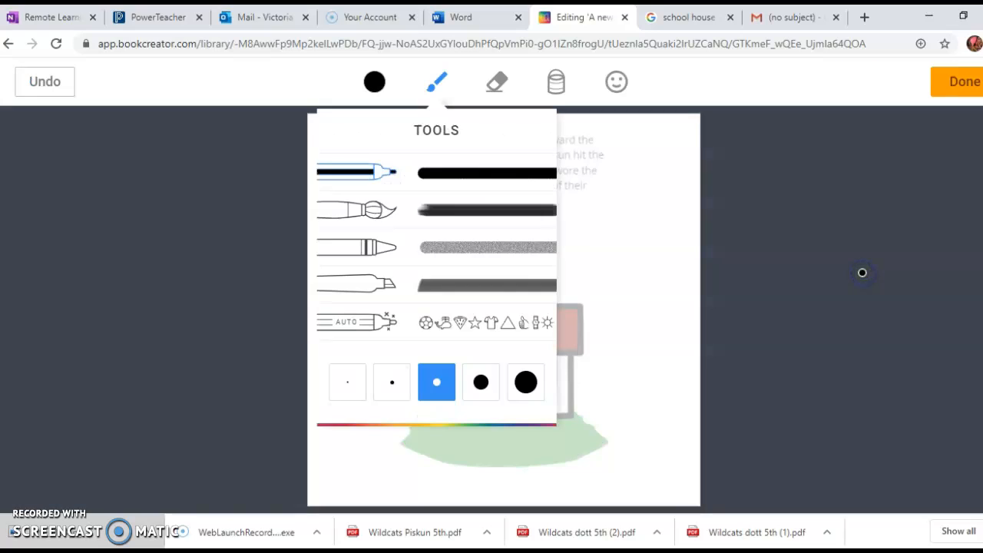
{"action": "left_click", "coordinate": [367, 324]}
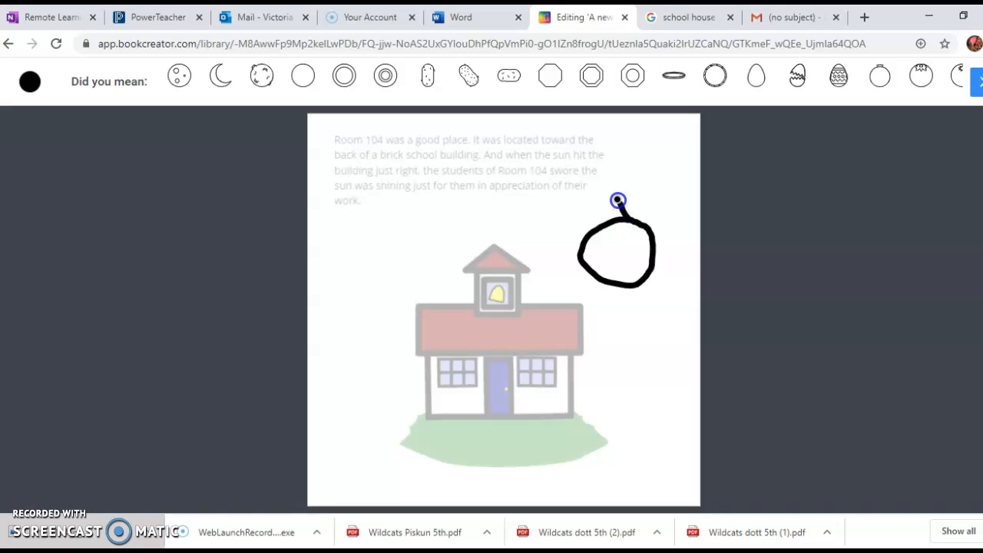
{"action": "left_click_drag", "start_coordinate": [616, 198], "coordinate": [615, 199]}
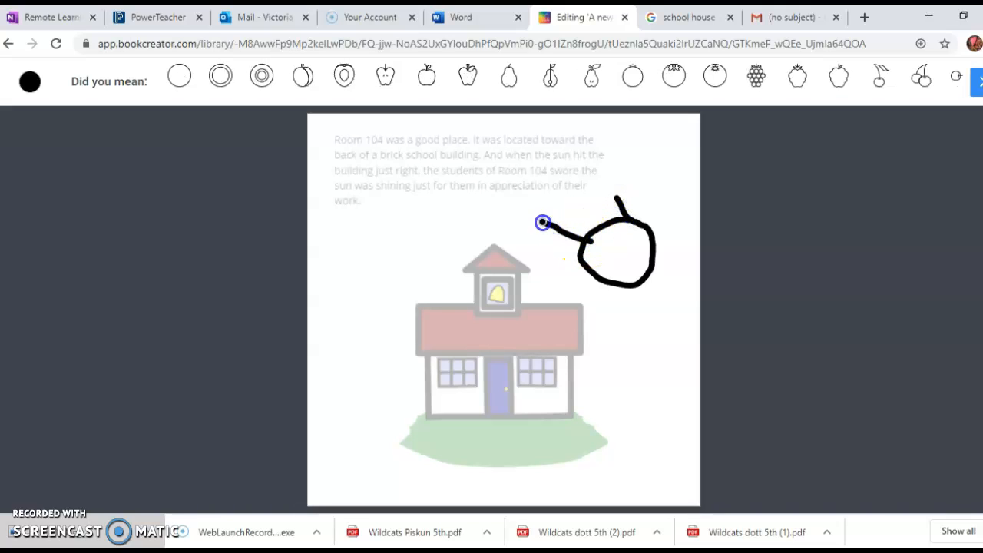
{"action": "left_click_drag", "start_coordinate": [542, 222], "coordinate": [543, 223]}
{"action": "left_click_drag", "start_coordinate": [608, 313], "coordinate": [605, 326]}
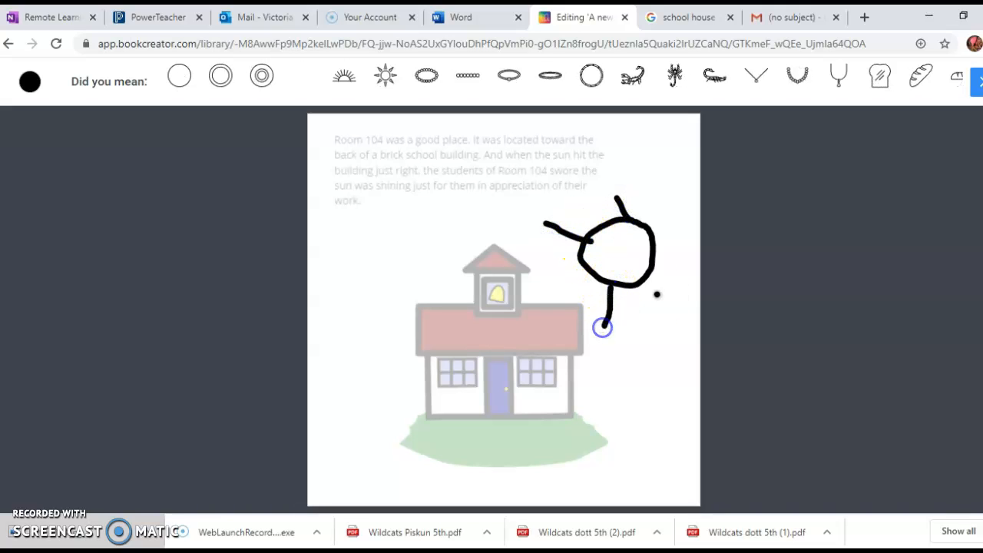
{"action": "left_click", "coordinate": [385, 82]}
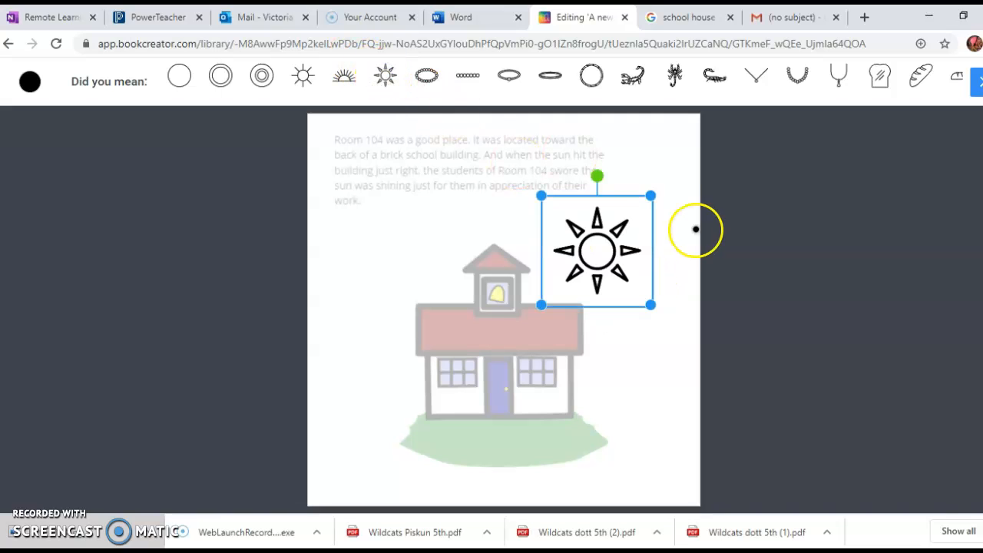
{"action": "left_click", "coordinate": [977, 88]}
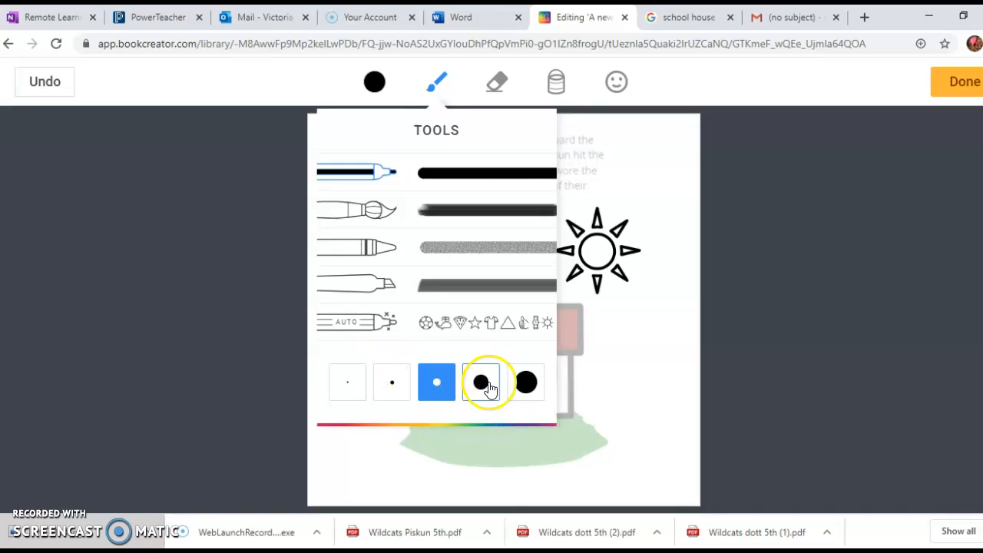
{"action": "left_click", "coordinate": [650, 204]}
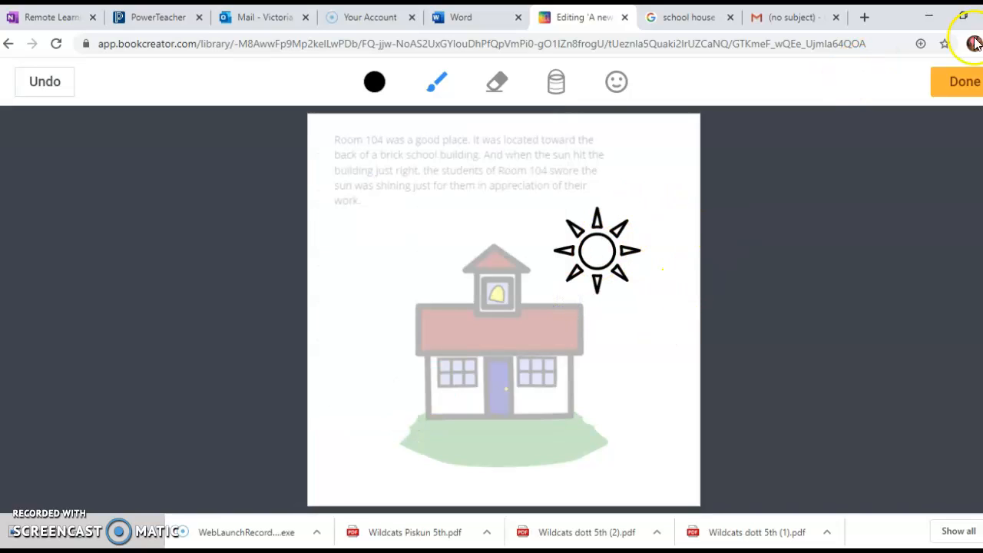
{"action": "left_click", "coordinate": [960, 83]}
Enlarge the sun drawing slightly and move it beside the schoolhouse's walls.
{"action": "mouse_move", "coordinate": [600, 263]}
{"action": "left_mouse_down"}
{"action": "mouse_move", "coordinate": [666, 269]}
{"action": "mouse_move", "coordinate": [615, 254]}
{"action": "mouse_move", "coordinate": [623, 255]}
{"action": "left_mouse_up"}
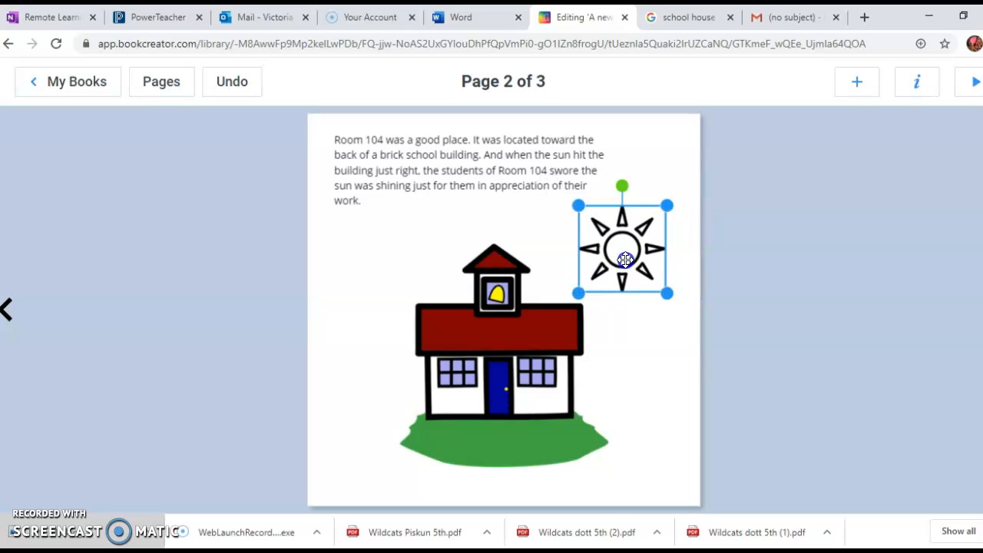
{"action": "left_click_drag", "start_coordinate": [667, 206], "coordinate": [685, 186]}
{"action": "mouse_move", "coordinate": [628, 227]}
{"action": "left_mouse_down"}
{"action": "mouse_move", "coordinate": [636, 218]}
{"action": "mouse_move", "coordinate": [626, 216]}
{"action": "mouse_move", "coordinate": [635, 306]}
{"action": "left_mouse_up"}
Reopen the sun drawing for editing and choose yellow for the Fill tool.
{"action": "double_click", "coordinate": [634, 305]}
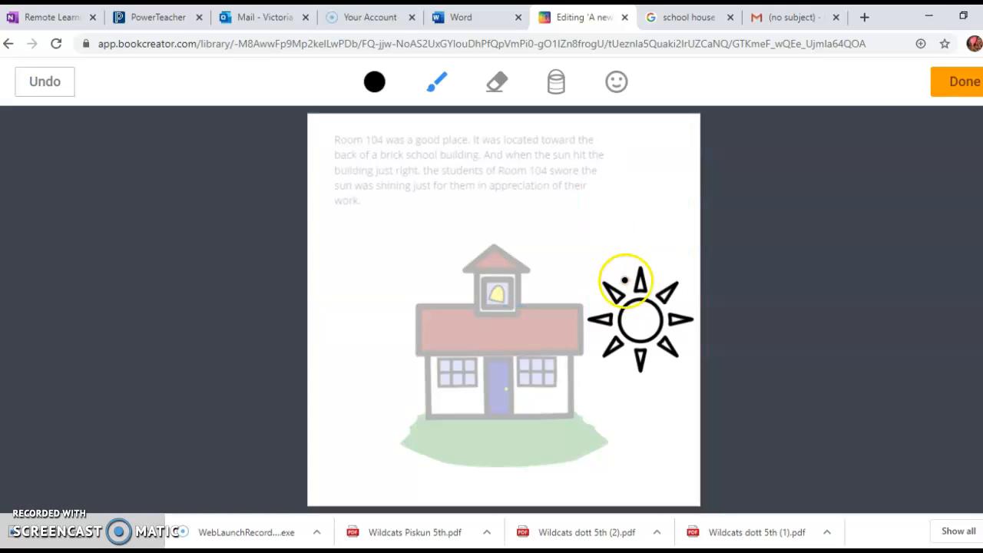
{"action": "left_click", "coordinate": [548, 83]}
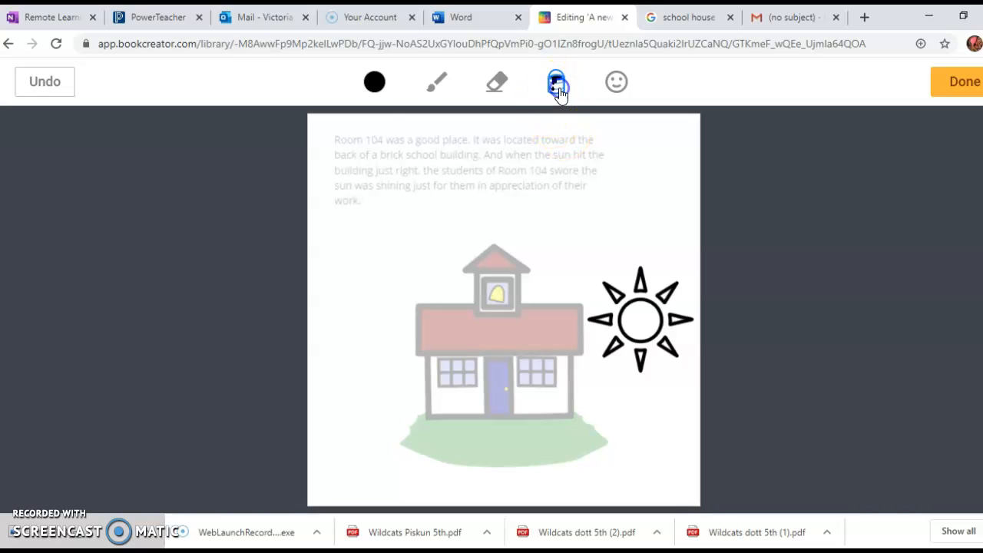
{"action": "left_click", "coordinate": [375, 90]}
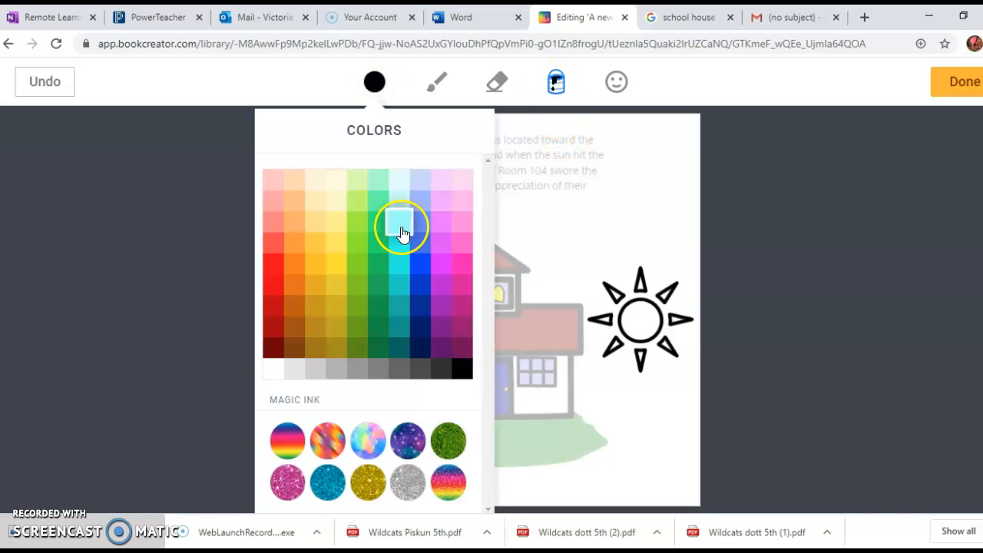
{"action": "left_click", "coordinate": [334, 265]}
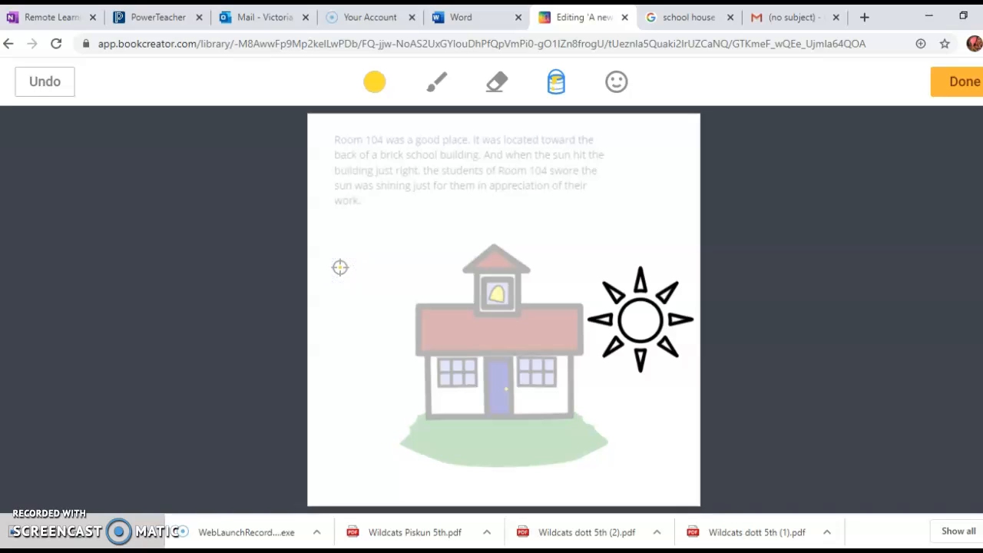
{"action": "left_click", "coordinate": [953, 99]}
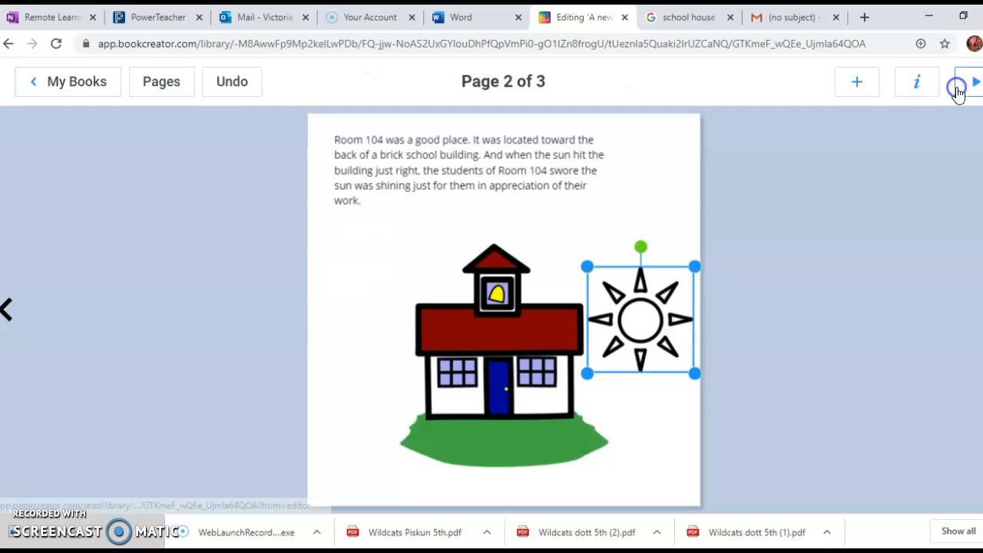
Move the sun up beside the end of the paragraph, and shrink the schoolhouse directly under the text's left side.
{"action": "mouse_move", "coordinate": [634, 323]}
{"action": "left_mouse_down"}
{"action": "mouse_move", "coordinate": [647, 257]}
{"action": "mouse_move", "coordinate": [623, 248]}
{"action": "mouse_move", "coordinate": [628, 230]}
{"action": "left_mouse_up"}
{"action": "left_click", "coordinate": [671, 390]}
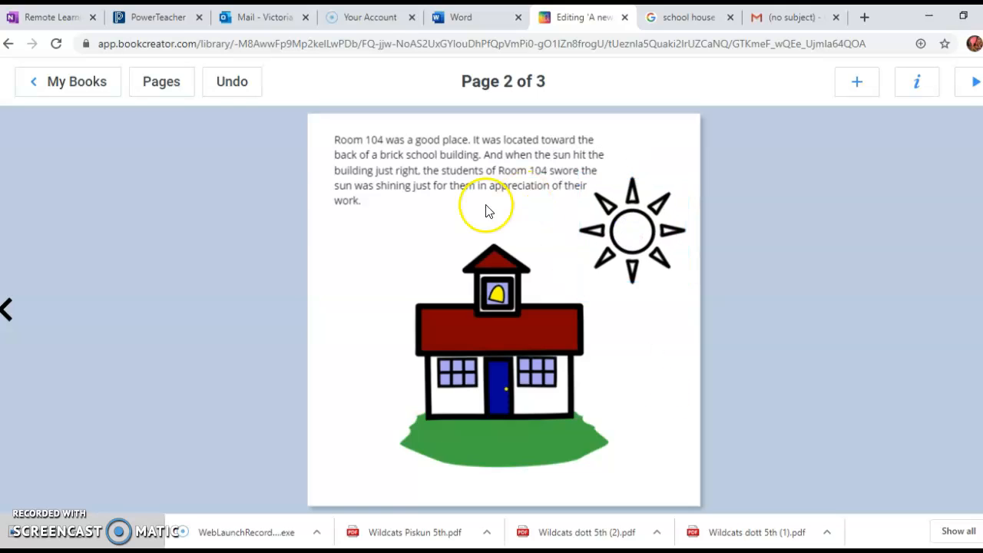
{"action": "left_click", "coordinate": [488, 350]}
{"action": "left_click_drag", "start_coordinate": [487, 346], "coordinate": [414, 323]}
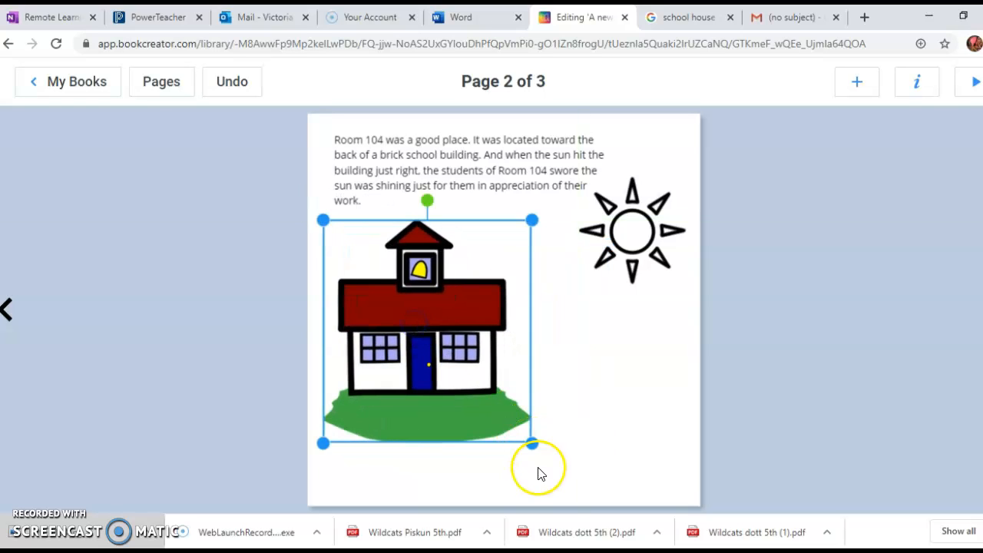
{"action": "left_click_drag", "start_coordinate": [532, 443], "coordinate": [454, 360]}
{"action": "left_click", "coordinate": [520, 390]}
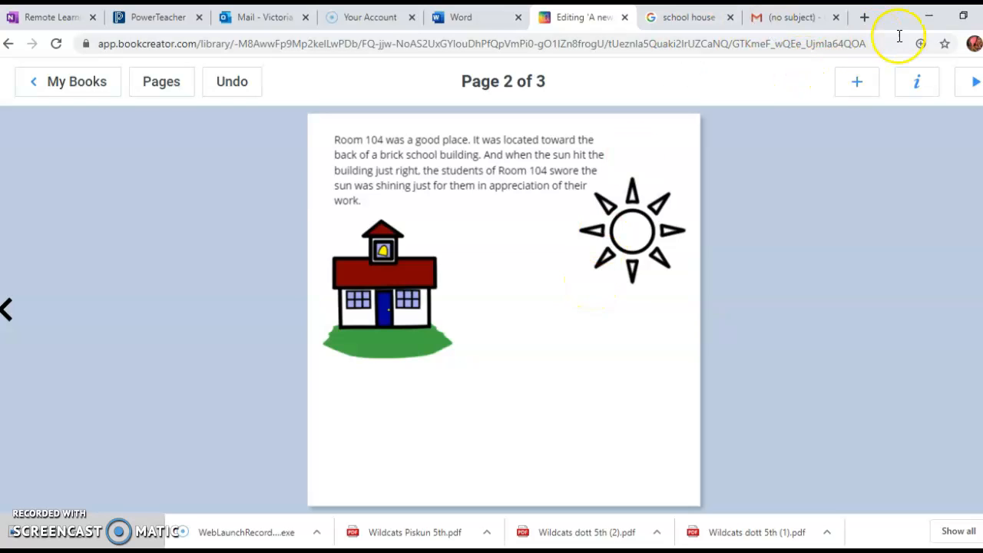
Switch to the desktop, view the hand-drawn School picture in Photos, and return to the book in the browser.
{"action": "left_click", "coordinate": [924, 21]}
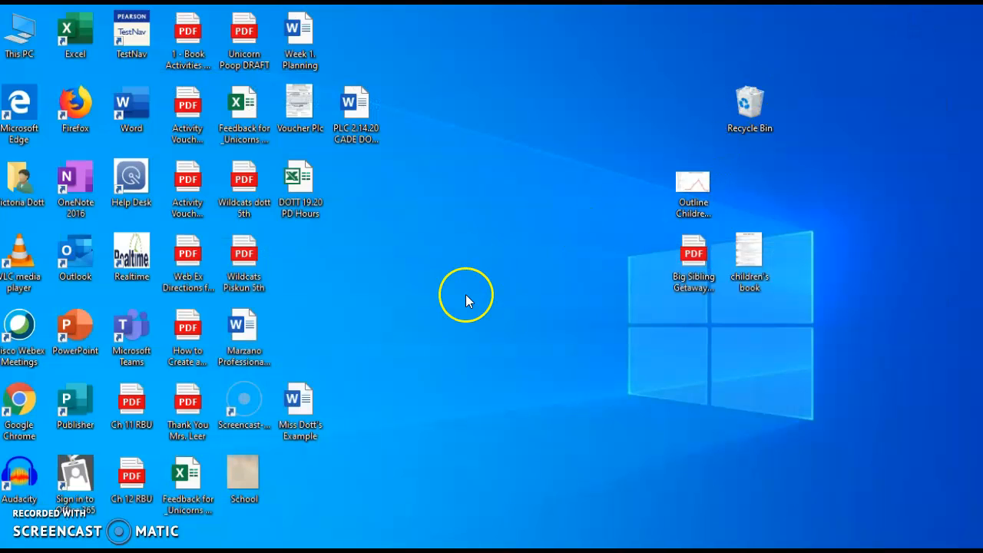
{"action": "left_click", "coordinate": [231, 428]}
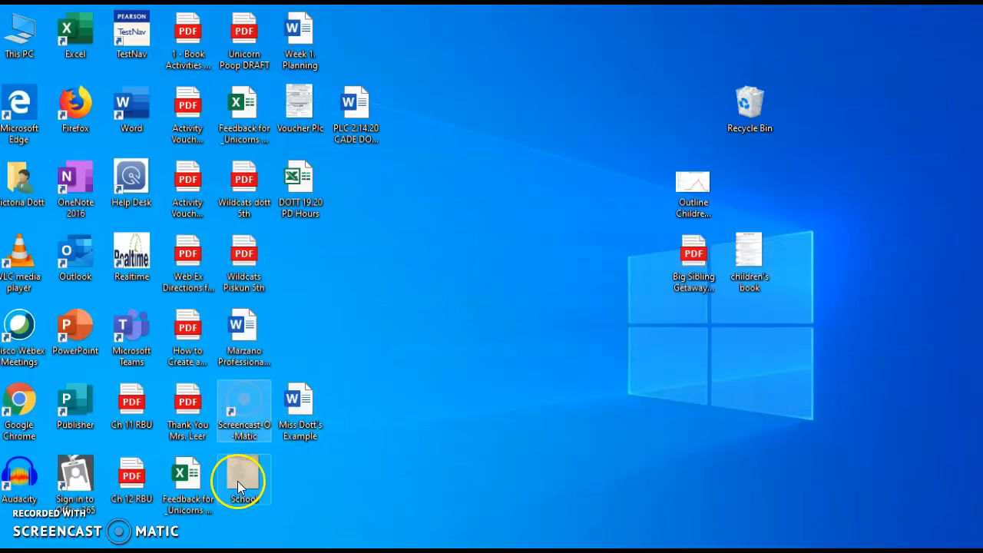
{"action": "double_click", "coordinate": [245, 483]}
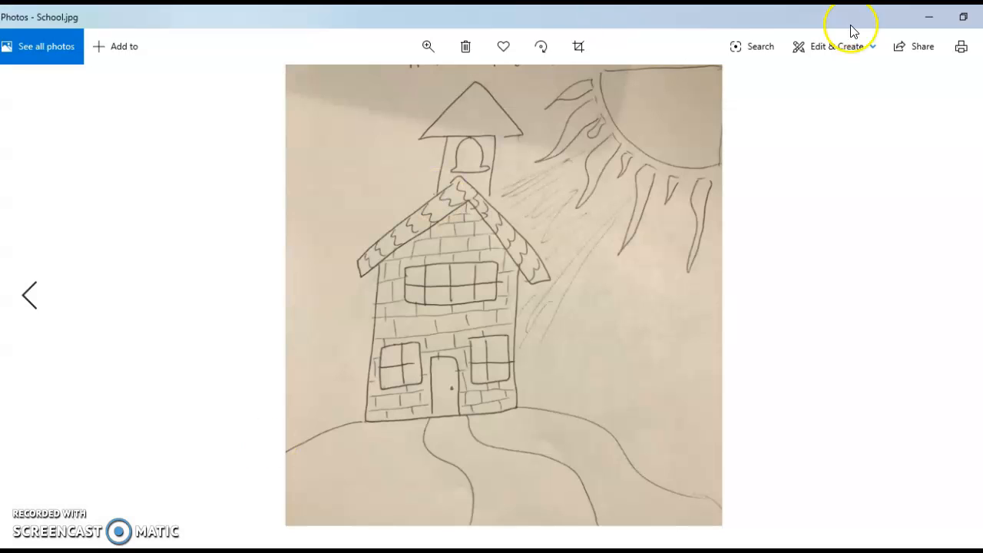
{"action": "left_click", "coordinate": [982, 16]}
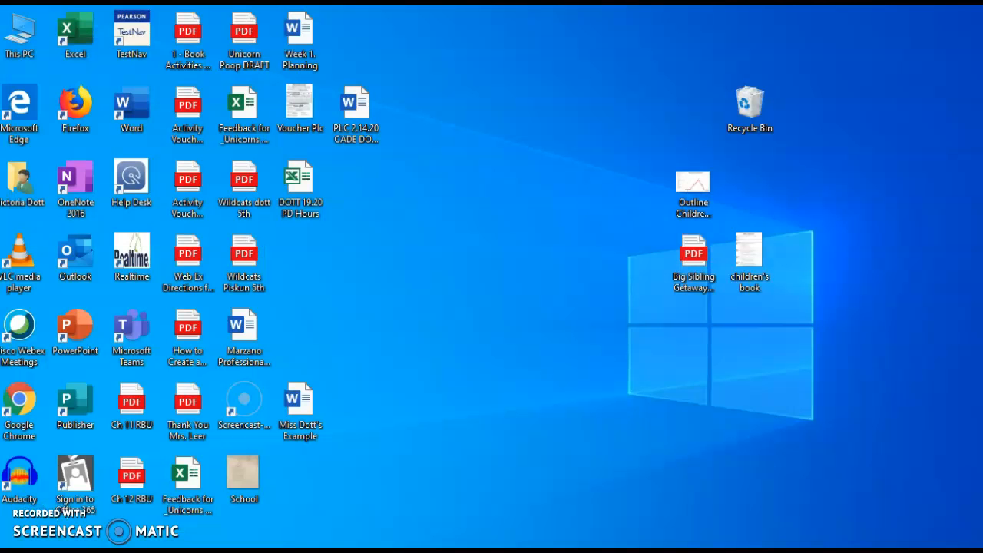
{"action": "left_click", "coordinate": [568, 550]}
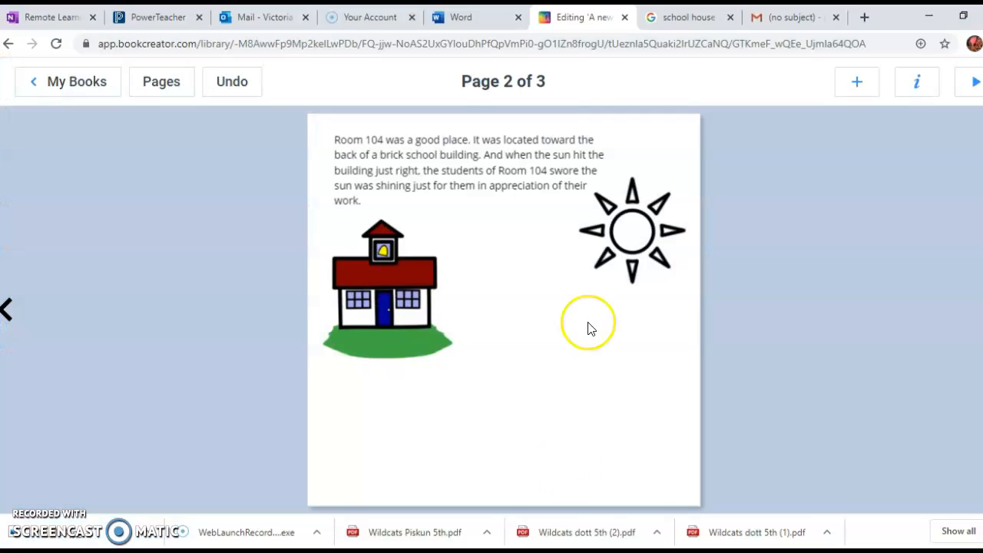
Import the School picture file from the Desktop folder onto page 2.
{"action": "left_click", "coordinate": [857, 82]}
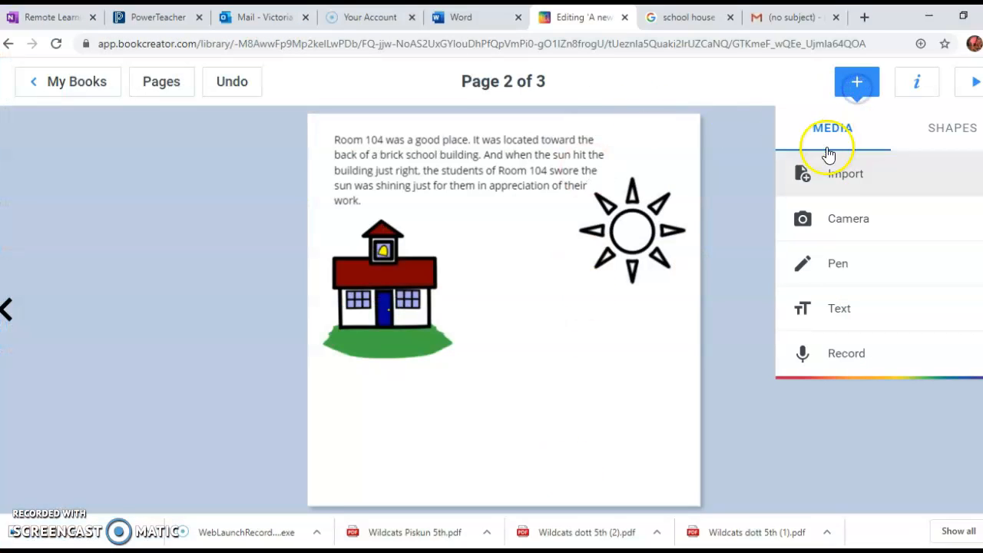
{"action": "left_click", "coordinate": [830, 170]}
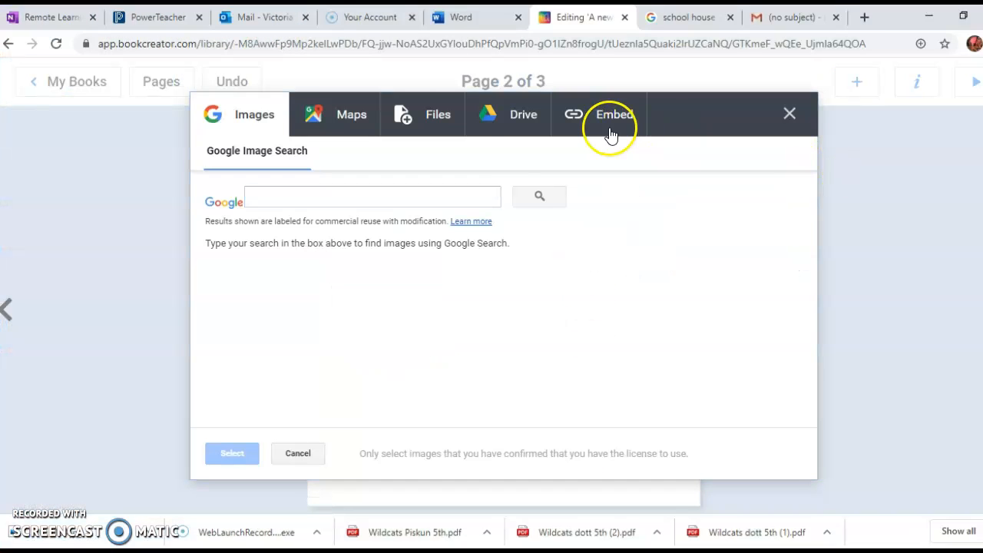
{"action": "left_click", "coordinate": [415, 116]}
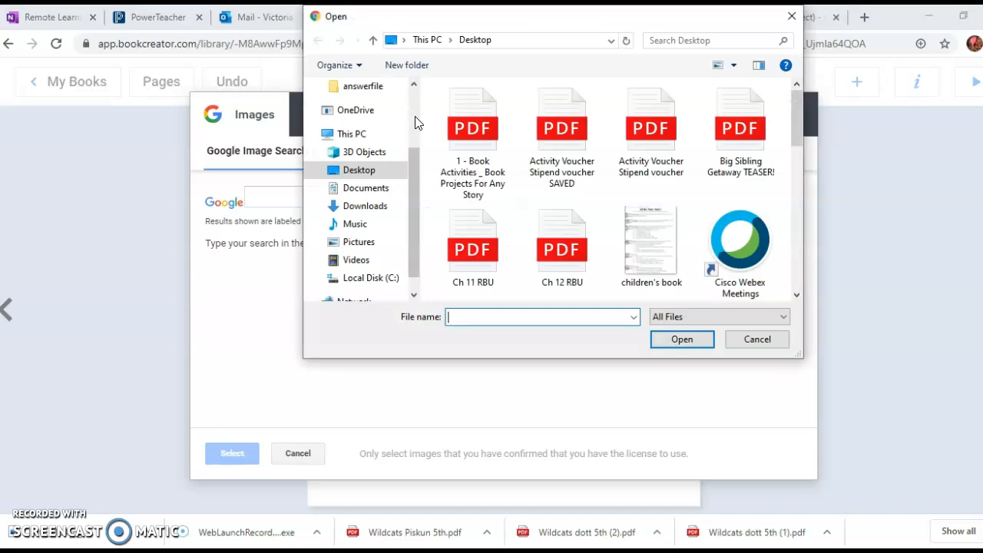
{"action": "scroll", "coordinate": [535, 215], "scroll_direction": "down", "scroll_amount": 10}
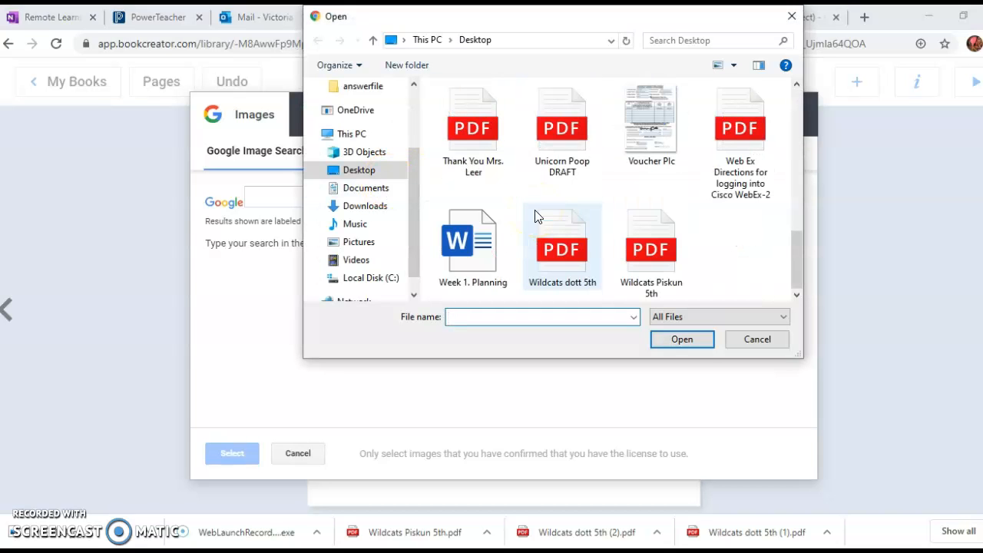
{"action": "scroll", "coordinate": [641, 217], "scroll_direction": "up", "scroll_amount": 1}
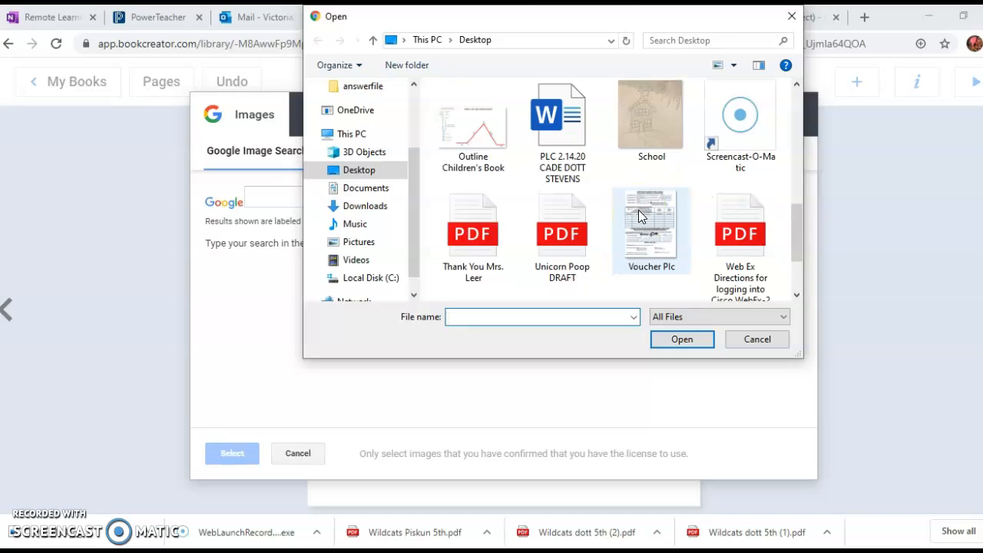
{"action": "scroll", "coordinate": [638, 210], "scroll_direction": "up", "scroll_amount": 1}
{"action": "left_click", "coordinate": [638, 209]}
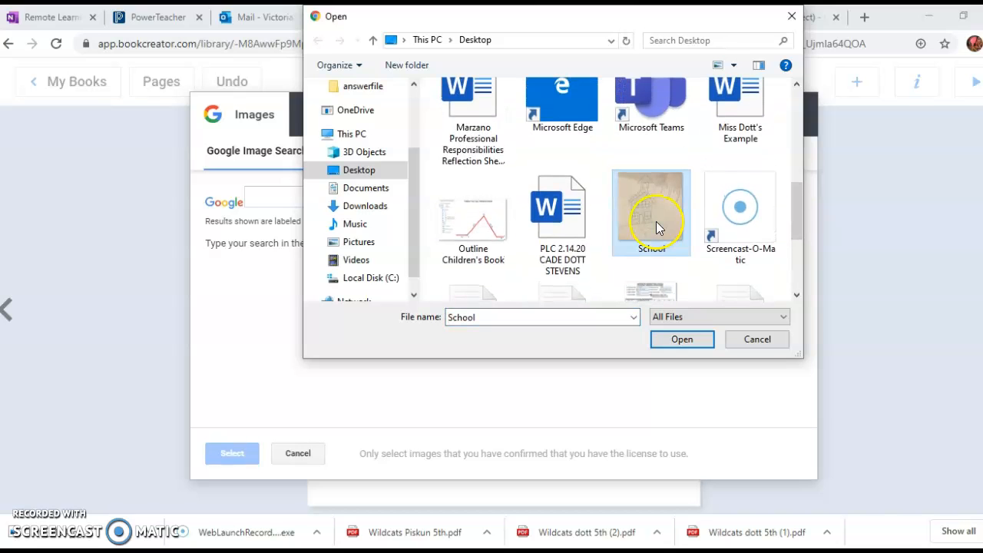
{"action": "left_click", "coordinate": [682, 339]}
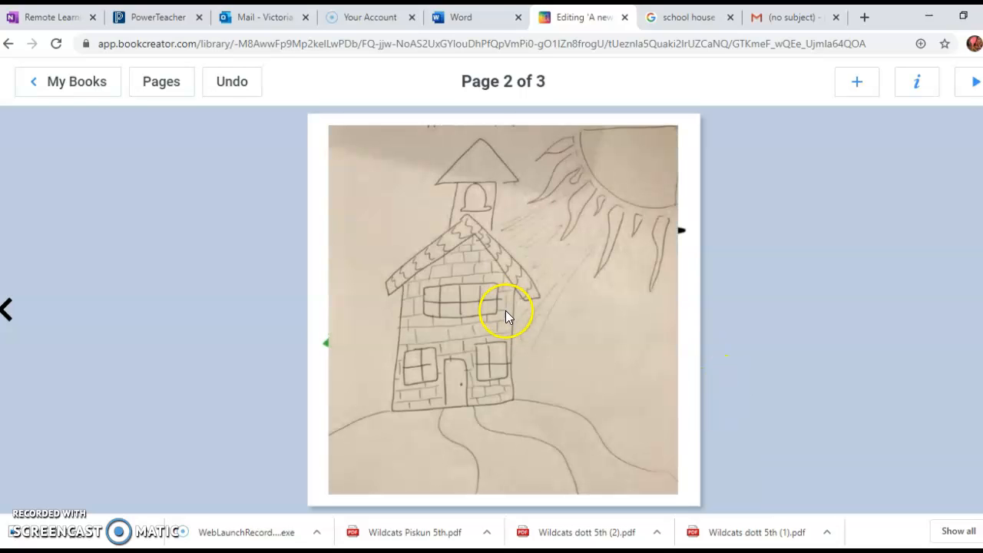
Shrink the imported School picture and position it directly beneath the paragraph.
{"action": "left_click", "coordinate": [506, 310]}
{"action": "mouse_move", "coordinate": [678, 126]}
{"action": "left_mouse_down"}
{"action": "mouse_move", "coordinate": [593, 214]}
{"action": "mouse_move", "coordinate": [572, 270]}
{"action": "mouse_move", "coordinate": [595, 226]}
{"action": "left_mouse_up"}
{"action": "mouse_move", "coordinate": [549, 256]}
{"action": "left_mouse_down"}
{"action": "mouse_move", "coordinate": [573, 254]}
{"action": "mouse_move", "coordinate": [542, 255]}
{"action": "left_mouse_up"}
Cut the sun drawing beside the School picture from the page.
{"action": "left_click", "coordinate": [633, 221]}
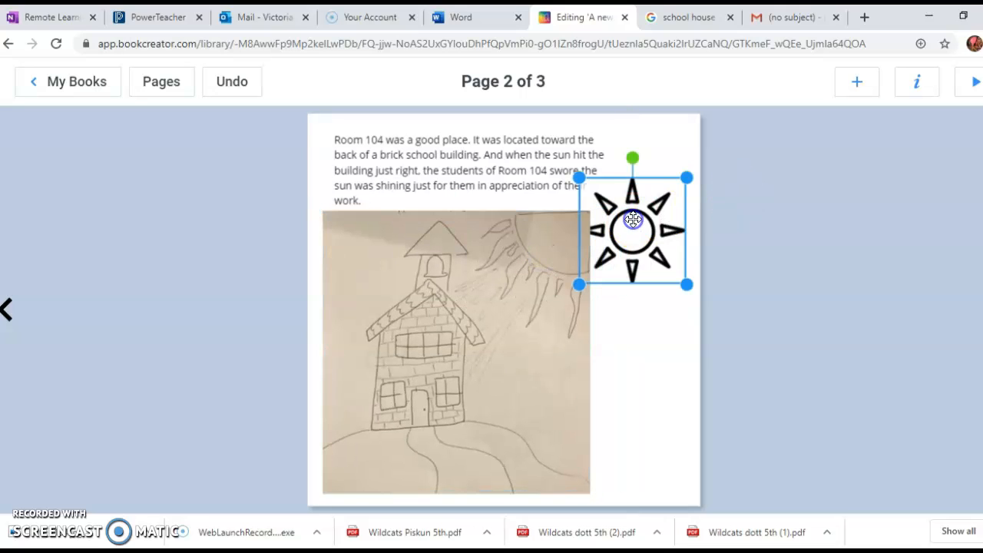
{"action": "right_click", "coordinate": [633, 222]}
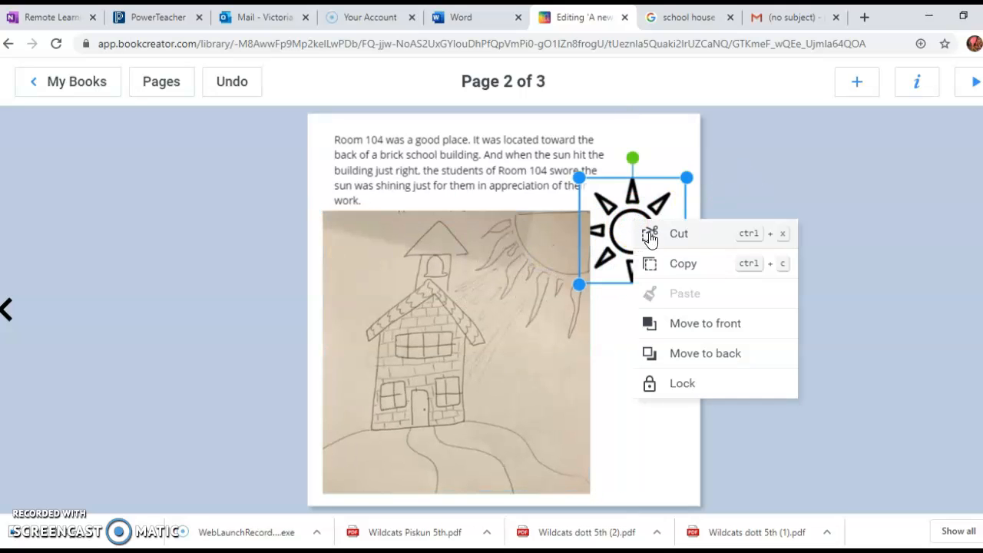
{"action": "double_click", "coordinate": [611, 222]}
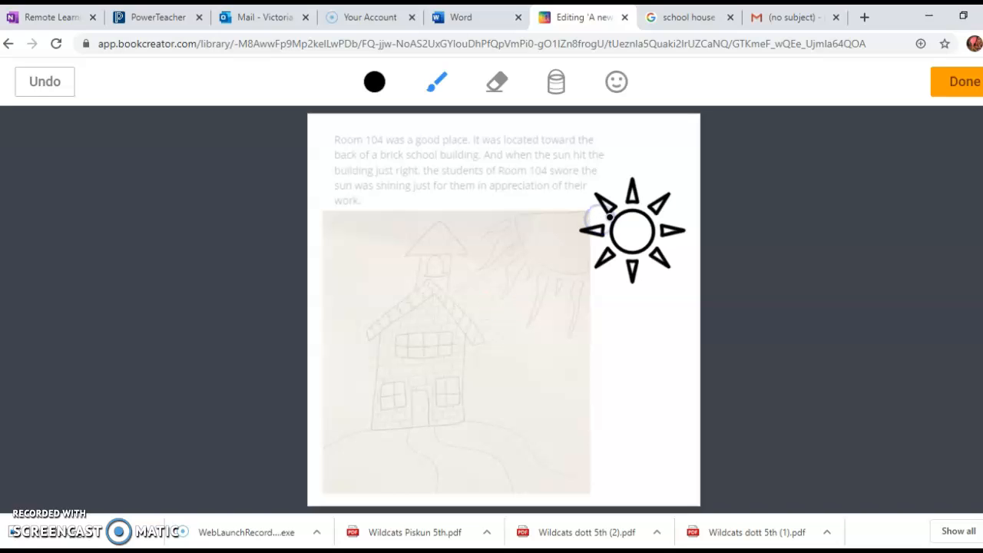
{"action": "left_click", "coordinate": [969, 81]}
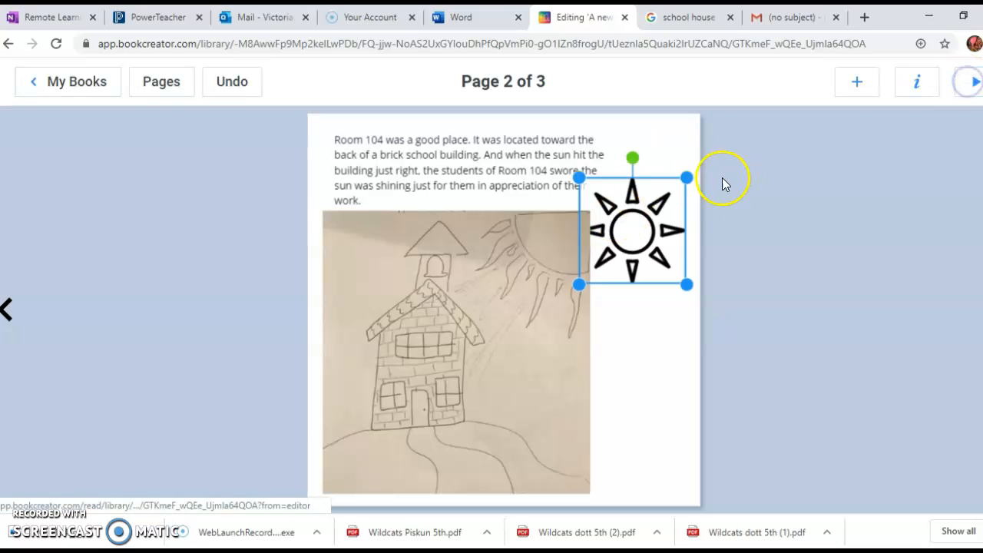
{"action": "right_click", "coordinate": [651, 201]}
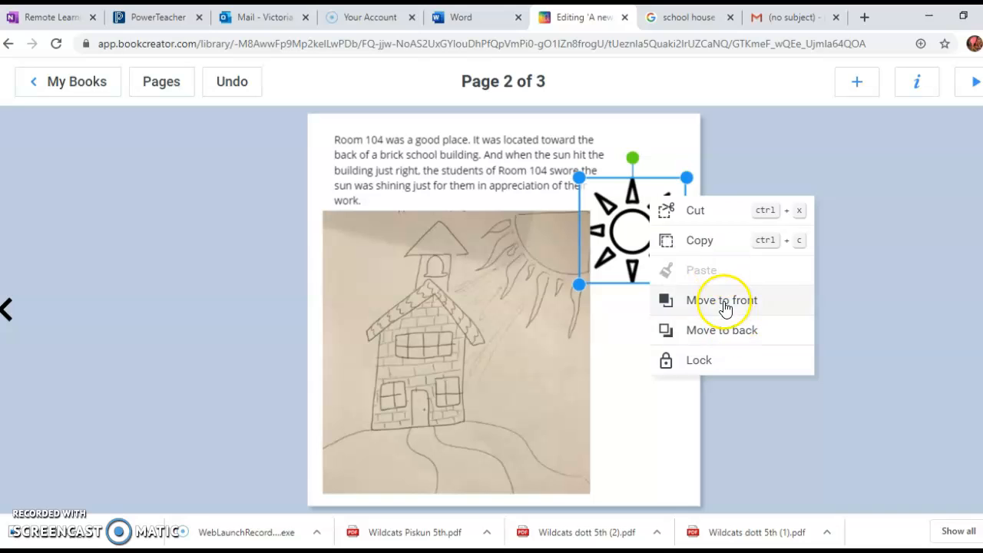
{"action": "left_click", "coordinate": [696, 211]}
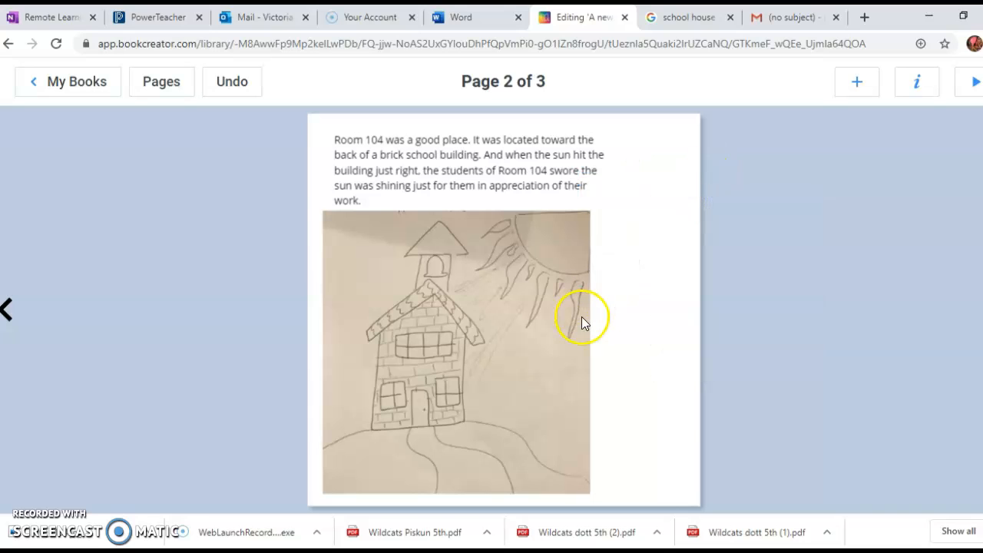
Shift the School picture to the right to uncover the colored schoolhouse, and cut that schoolhouse from the page.
{"action": "left_click", "coordinate": [526, 330]}
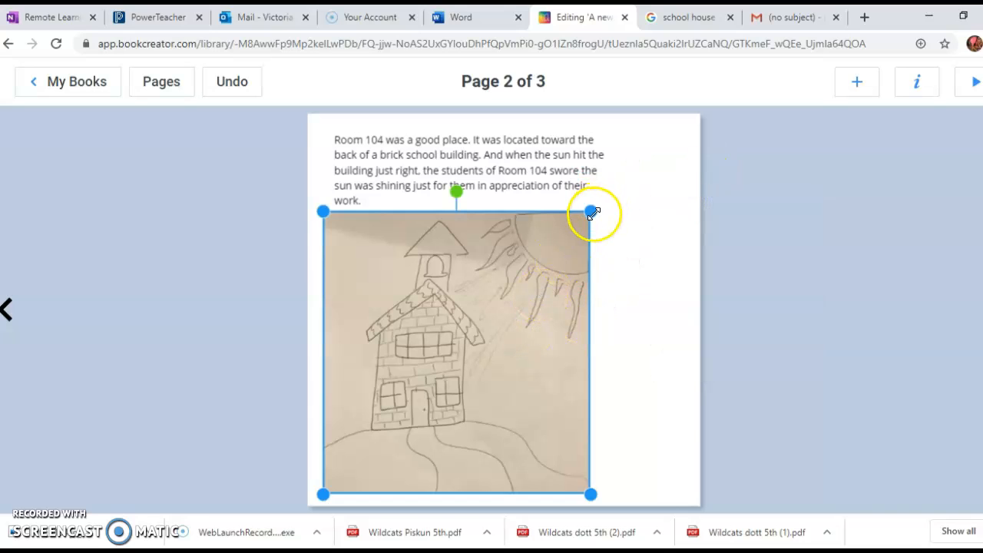
{"action": "left_click_drag", "start_coordinate": [534, 273], "coordinate": [594, 270]}
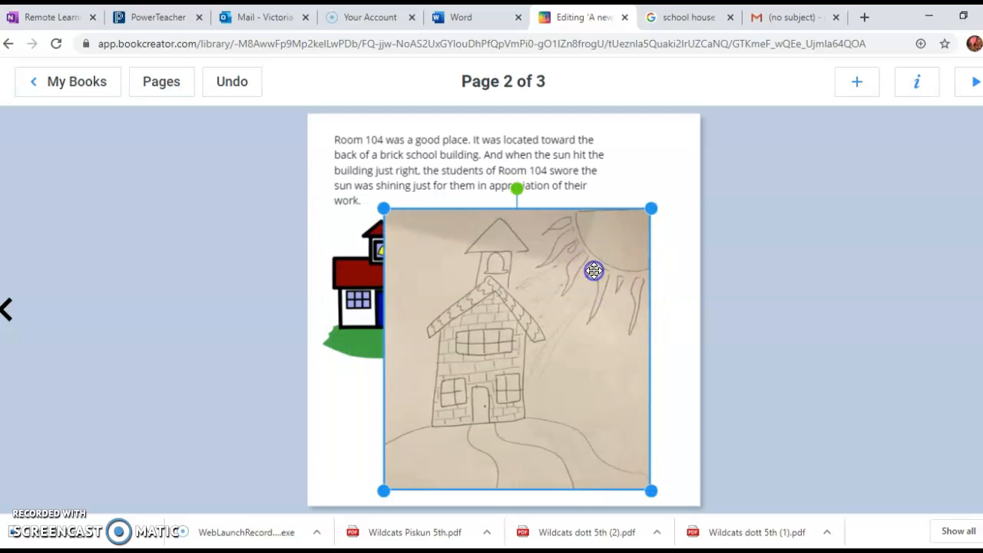
{"action": "left_click", "coordinate": [361, 296]}
{"action": "right_click", "coordinate": [361, 295]}
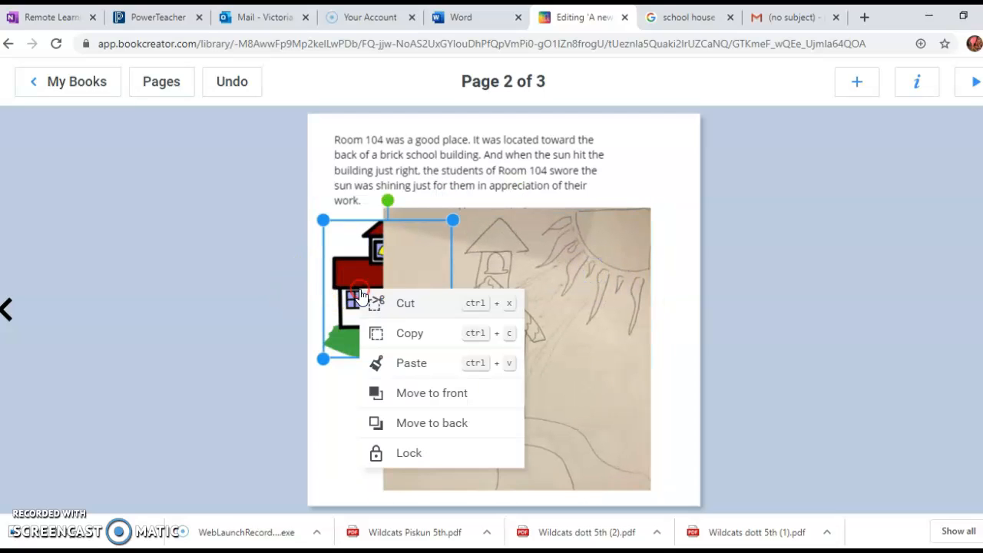
{"action": "left_click", "coordinate": [401, 305]}
{"action": "left_click", "coordinate": [512, 299]}
{"action": "left_click_drag", "start_coordinate": [512, 299], "coordinate": [511, 299]}
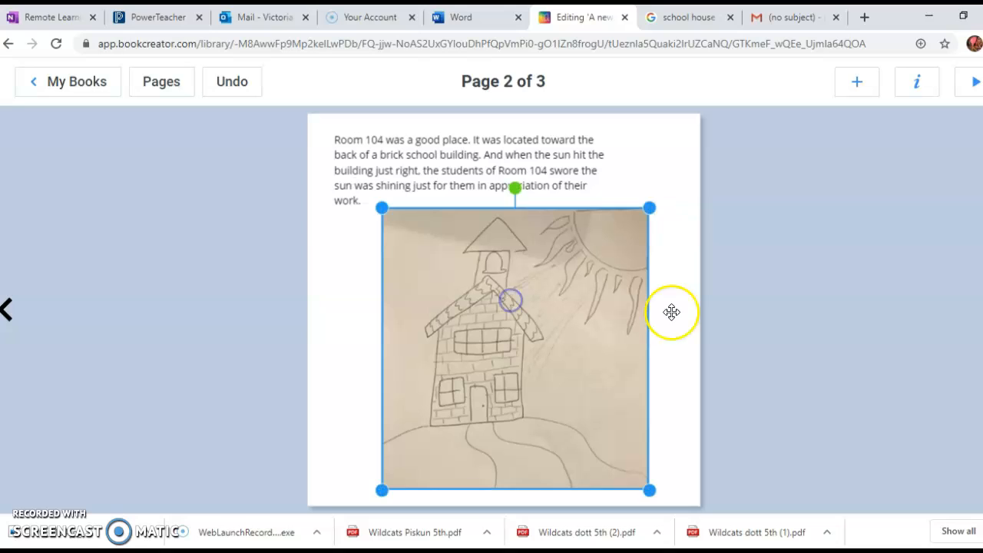
{"action": "left_click", "coordinate": [752, 282]}
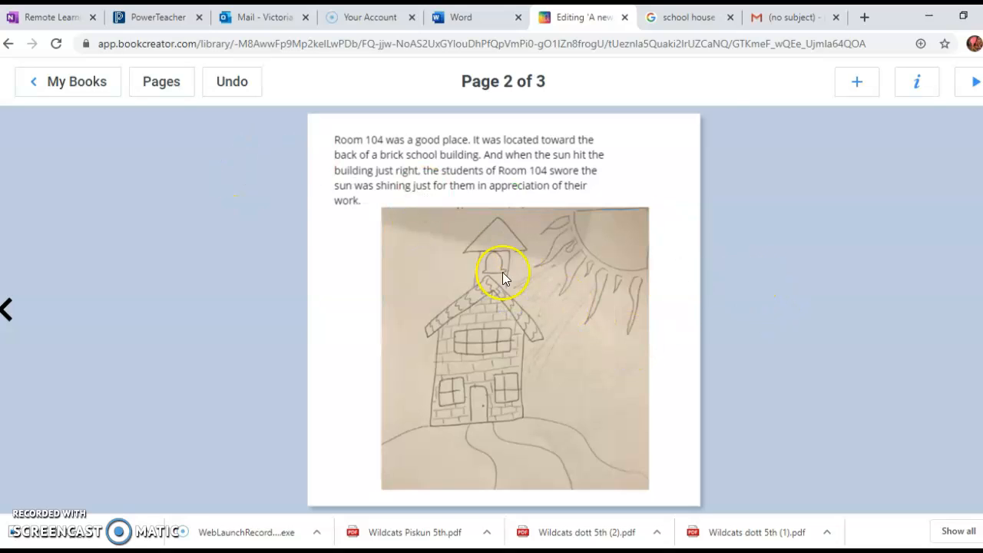
Open page 3 from the page overview and add a text box reading "sjdfbkjfghslghgnlkhglk".
{"action": "left_click", "coordinate": [165, 84]}
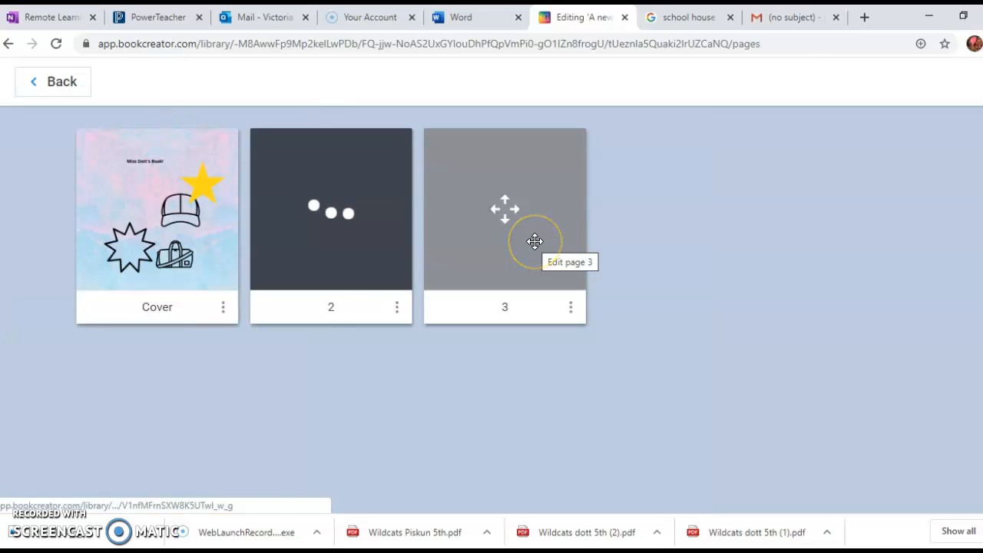
{"action": "left_click", "coordinate": [535, 241]}
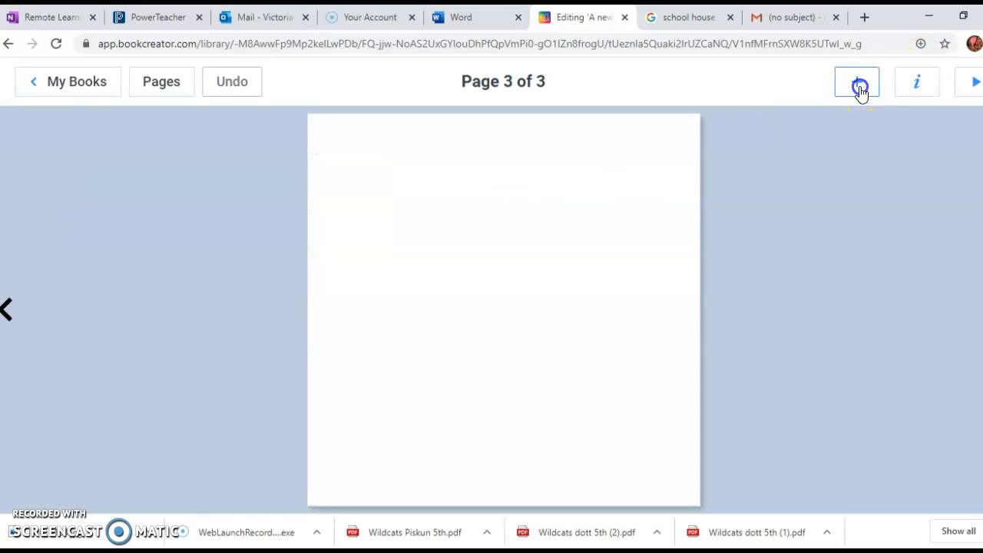
{"action": "left_click", "coordinate": [858, 83]}
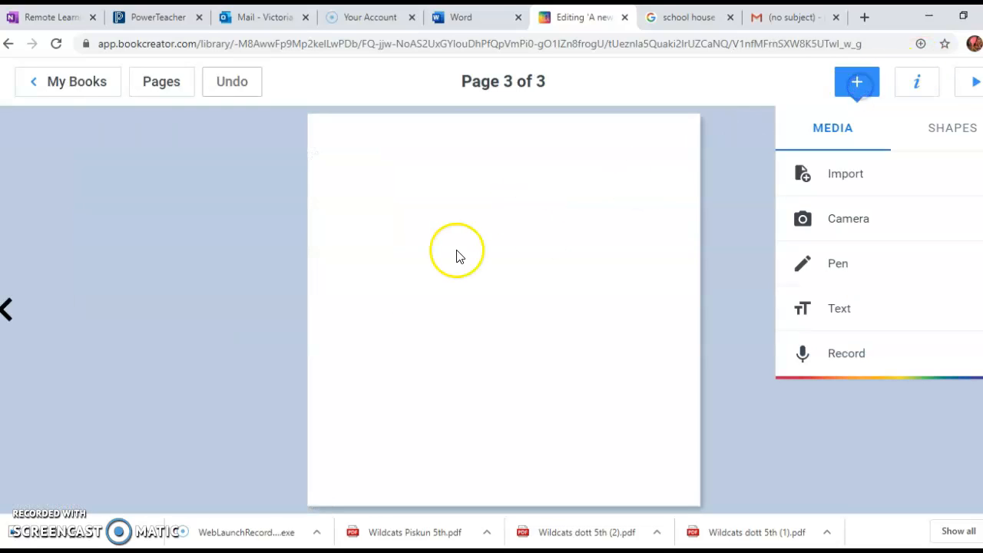
{"action": "left_click", "coordinate": [849, 301]}
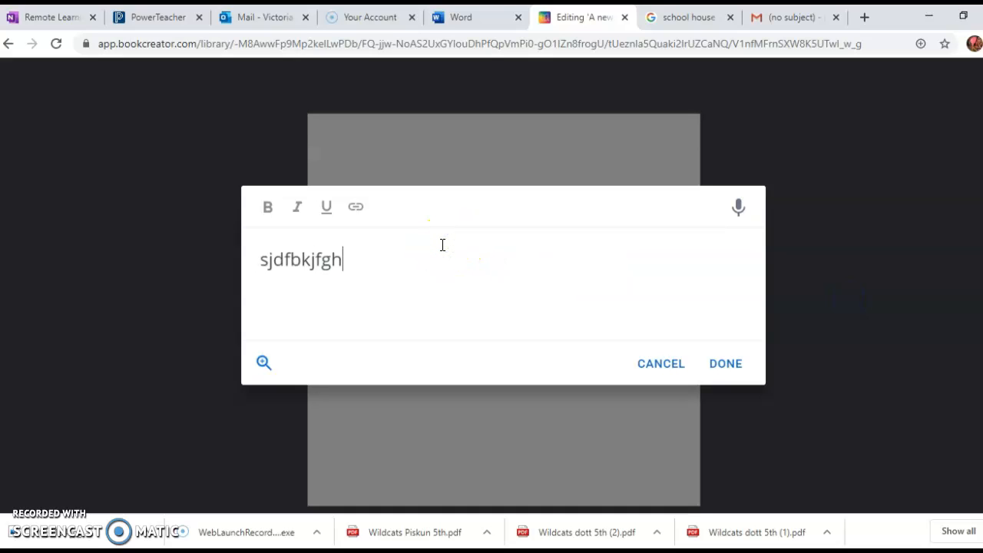
{"action": "left_click", "coordinate": [730, 364]}
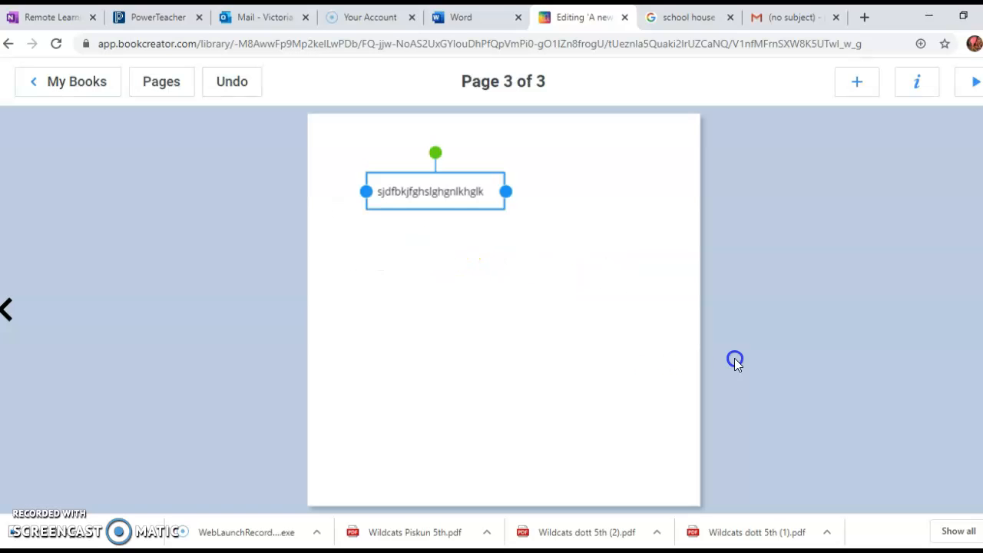
Examine the page overview and the options offered for page 3, and return to editing page 3.
{"action": "left_click", "coordinate": [165, 84]}
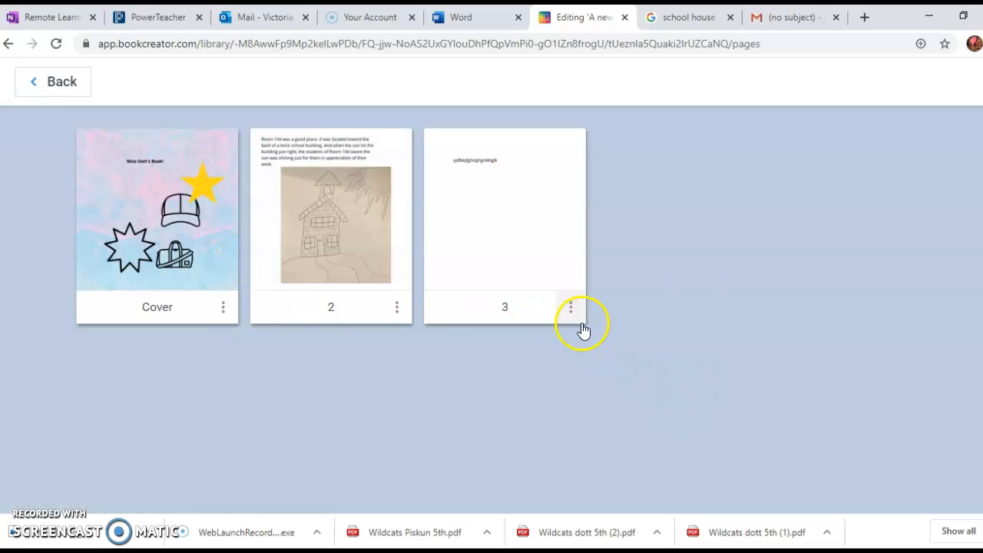
{"action": "left_click", "coordinate": [572, 314]}
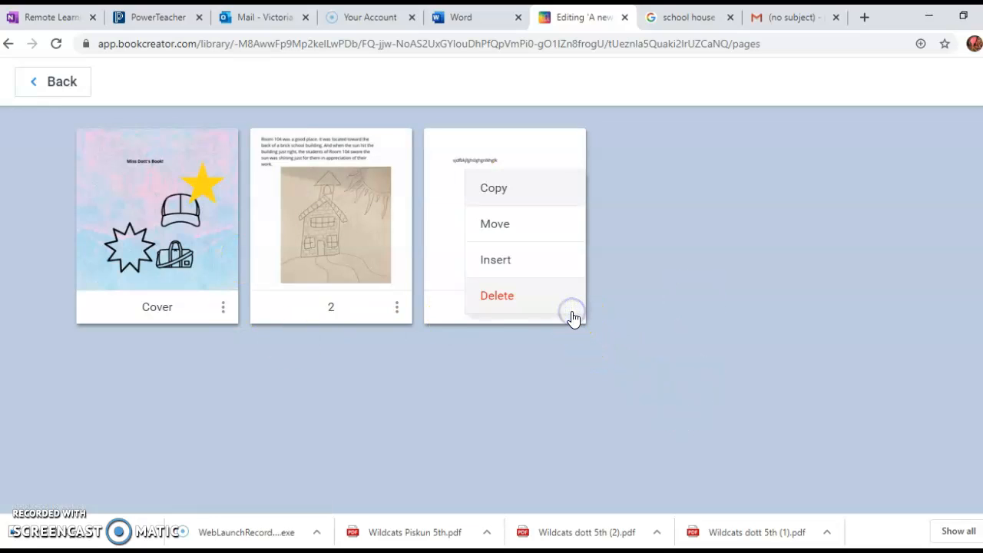
{"action": "left_click", "coordinate": [656, 291]}
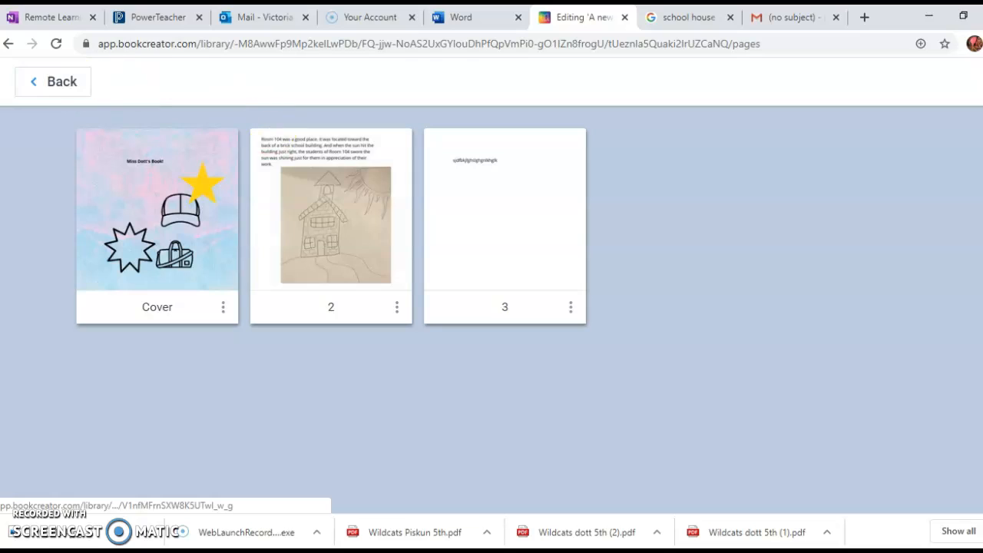
{"action": "left_click", "coordinate": [80, 90]}
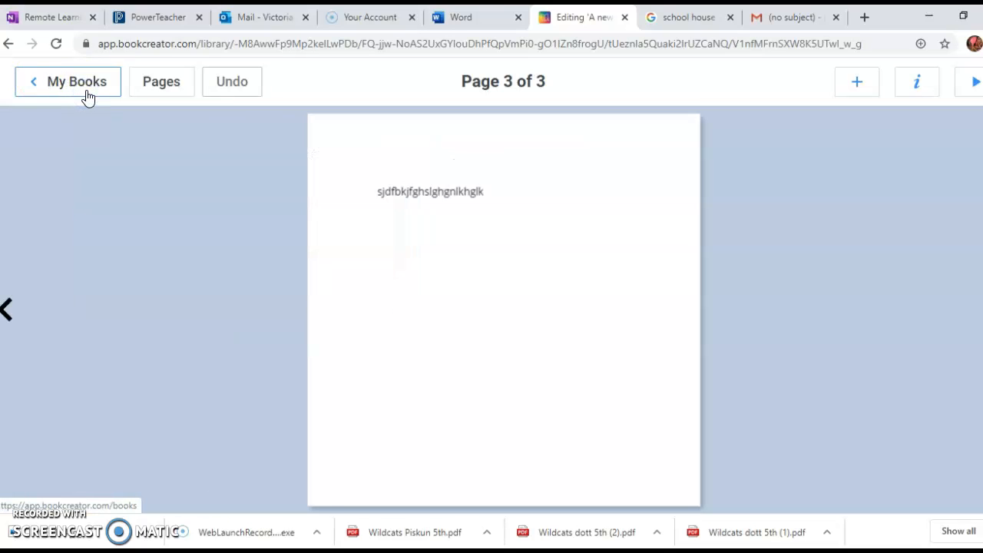
Set the background of page 3 to the solid peach color.
{"action": "left_click", "coordinate": [863, 88]}
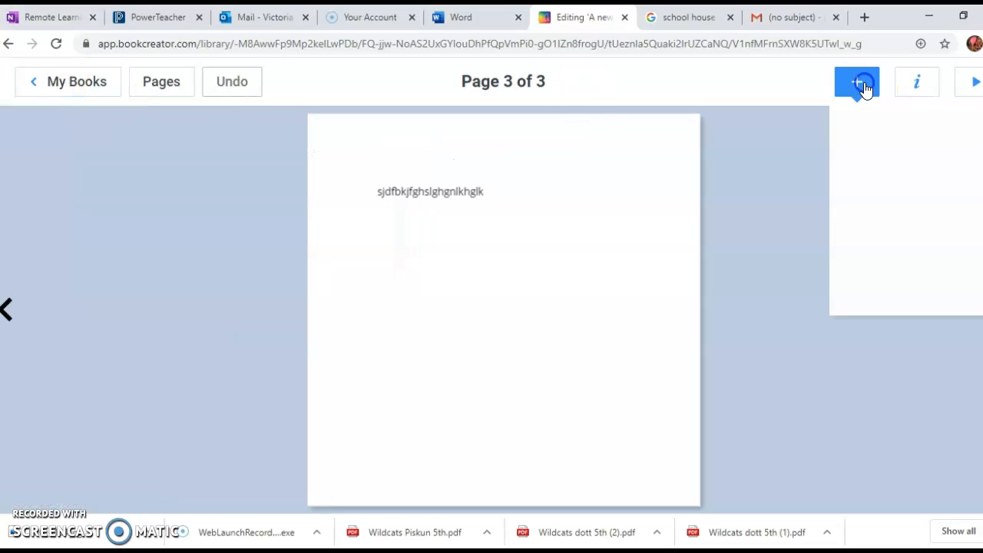
{"action": "left_click", "coordinate": [916, 84]}
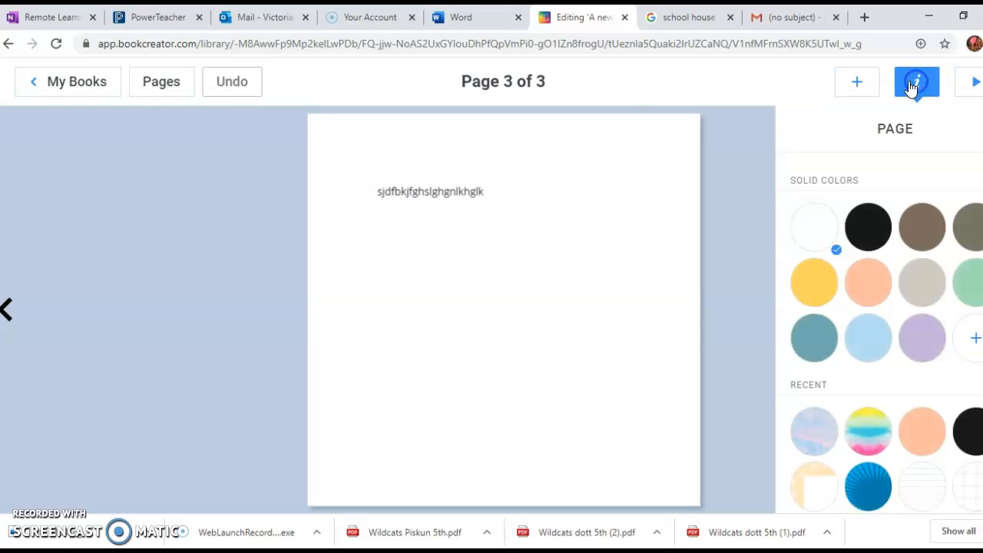
{"action": "left_click", "coordinate": [867, 290]}
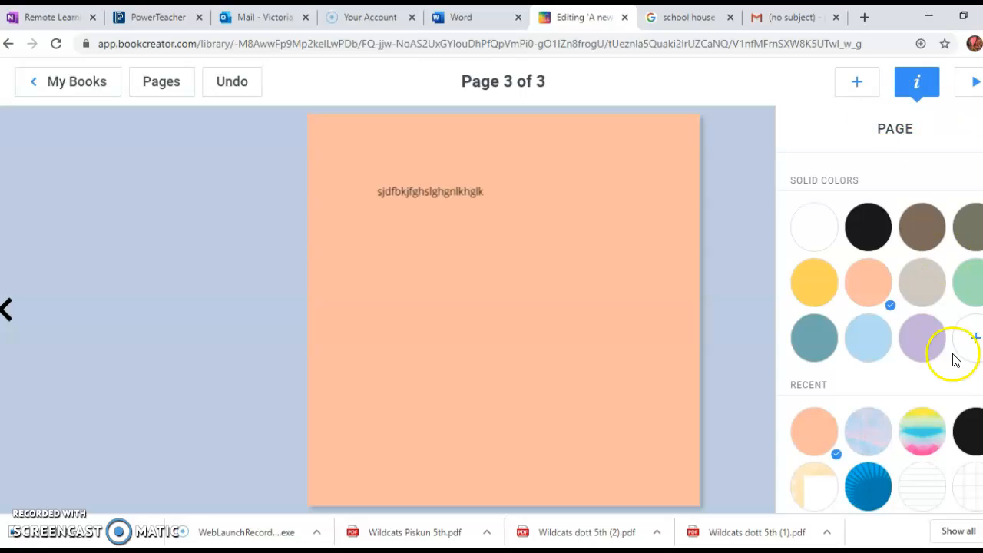
Examine the remaining page background choices and the media and shapes that can be added to page 3.
{"action": "scroll", "coordinate": [948, 351], "scroll_direction": "down", "scroll_amount": 3}
{"action": "left_click", "coordinate": [862, 84]}
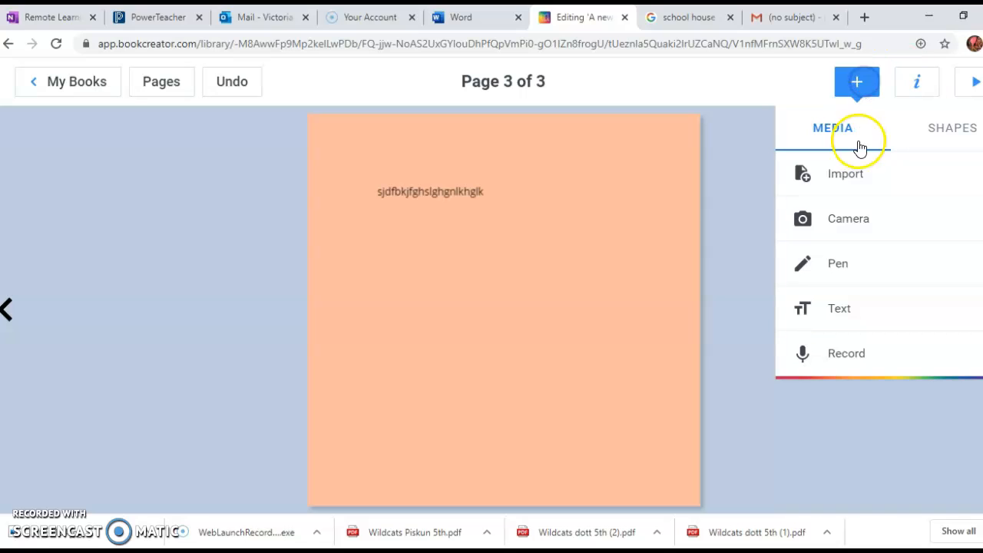
{"action": "left_click", "coordinate": [973, 132]}
{"action": "left_click", "coordinate": [837, 132]}
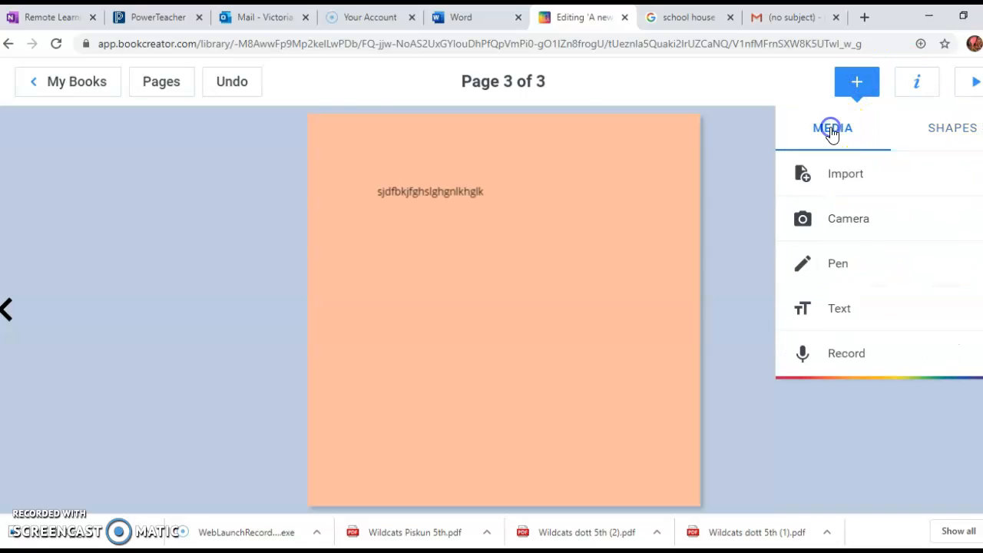
{"action": "left_click", "coordinate": [505, 207]}
From the page overview, insert a blank page in front of the peach page 3.
{"action": "left_click", "coordinate": [142, 81]}
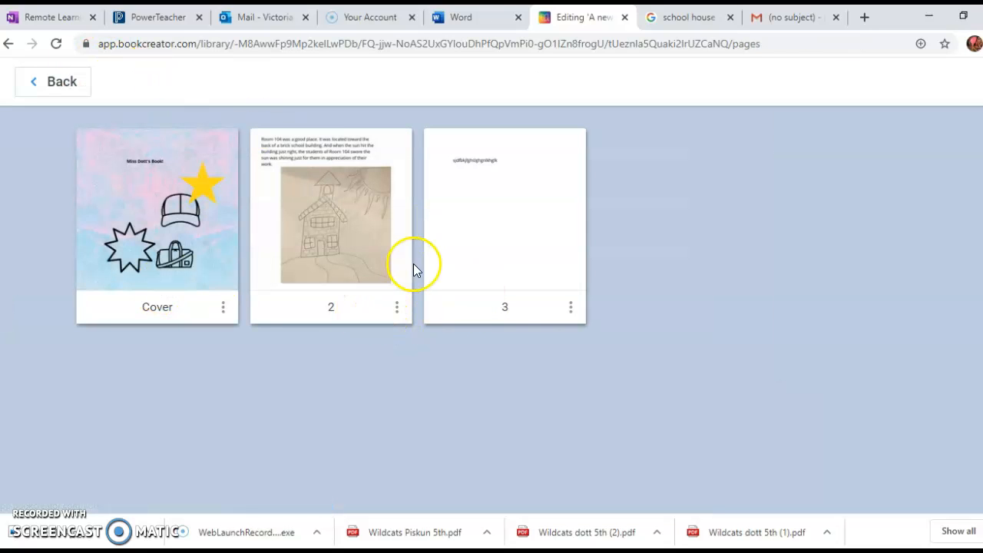
{"action": "left_click", "coordinate": [572, 308]}
{"action": "left_click", "coordinate": [670, 296]}
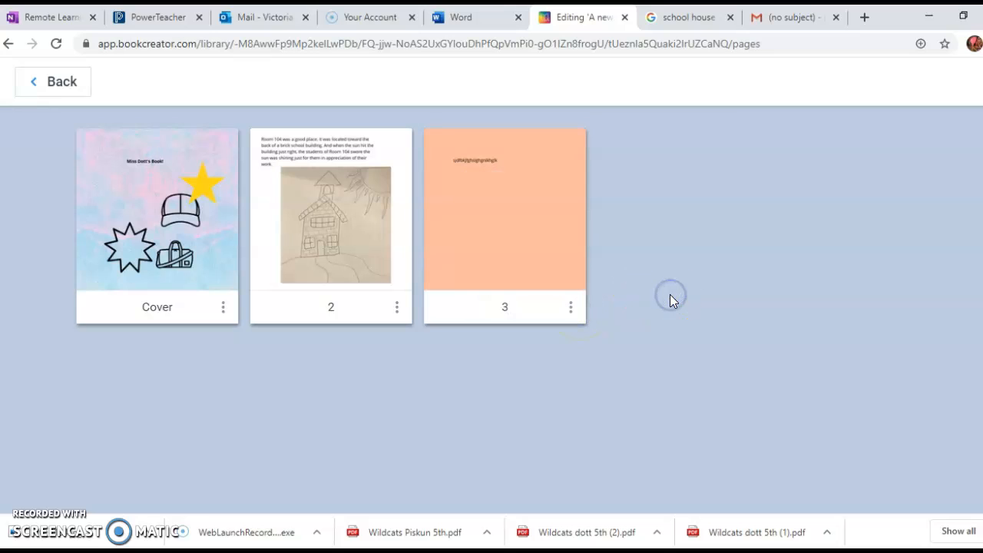
{"action": "right_click", "coordinate": [670, 296]}
{"action": "left_click", "coordinate": [630, 264]}
{"action": "left_click", "coordinate": [573, 307]}
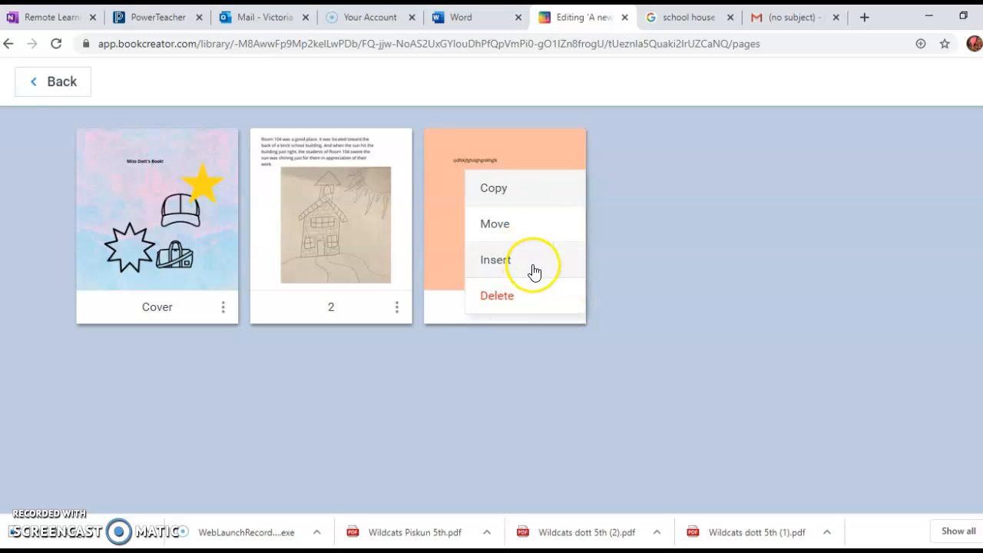
{"action": "left_click", "coordinate": [536, 273]}
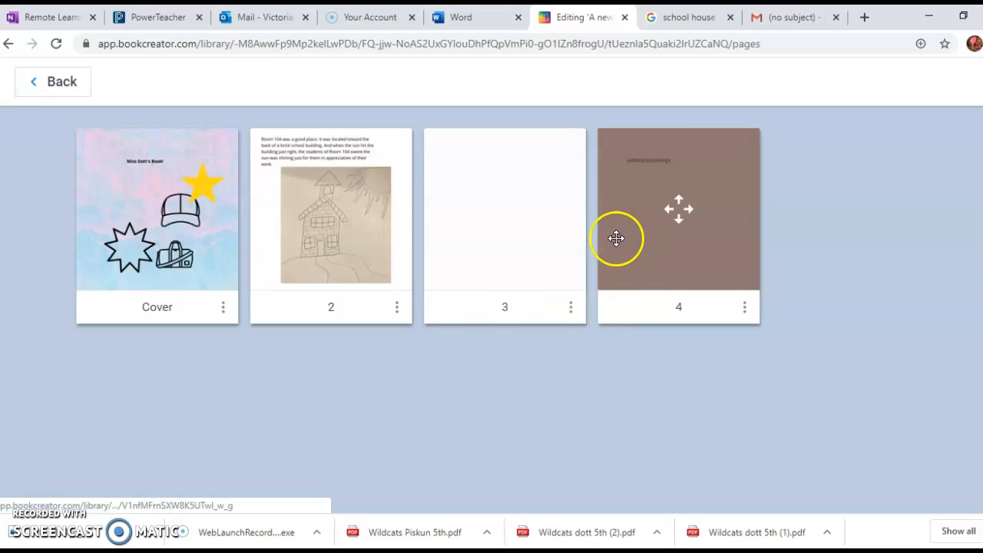
Reorder the pages so the peach page is page 3, ahead of the blank page, and insert another blank page at page 4.
{"action": "left_click_drag", "start_coordinate": [657, 254], "coordinate": [510, 258]}
{"action": "left_click_drag", "start_coordinate": [491, 211], "coordinate": [288, 209]}
{"action": "left_click_drag", "start_coordinate": [92, 209], "coordinate": [240, 173]}
{"action": "left_click_drag", "start_coordinate": [551, 241], "coordinate": [353, 228]}
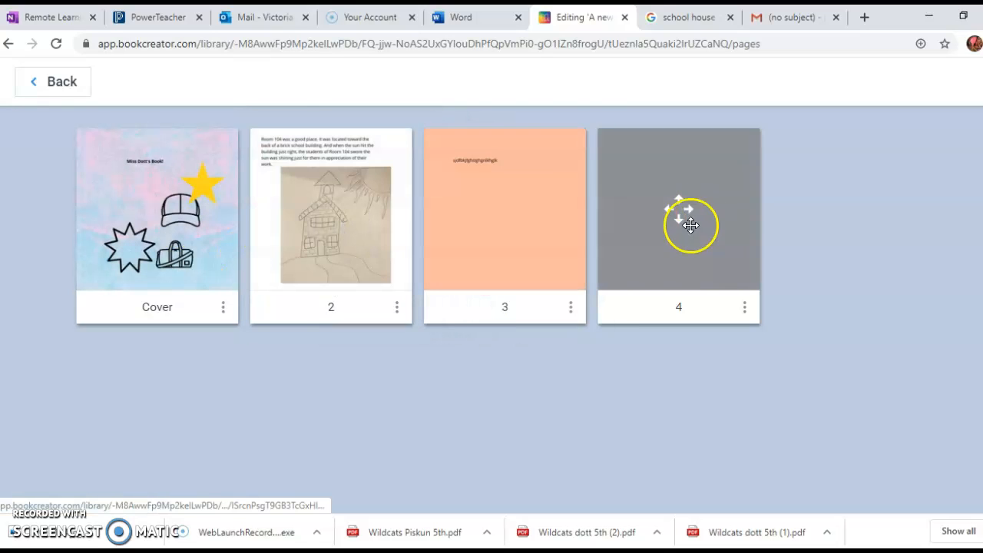
{"action": "left_click", "coordinate": [746, 309]}
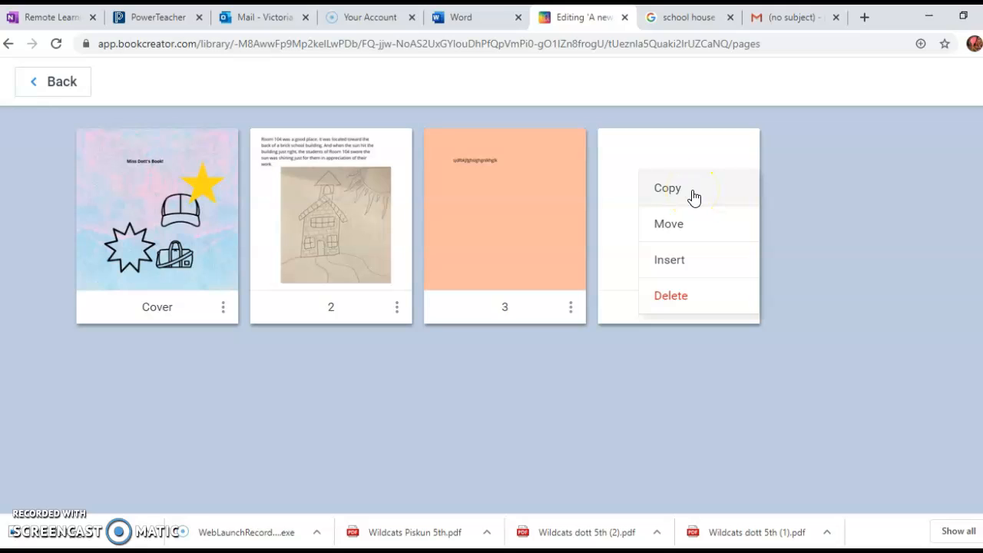
{"action": "left_click", "coordinate": [691, 258]}
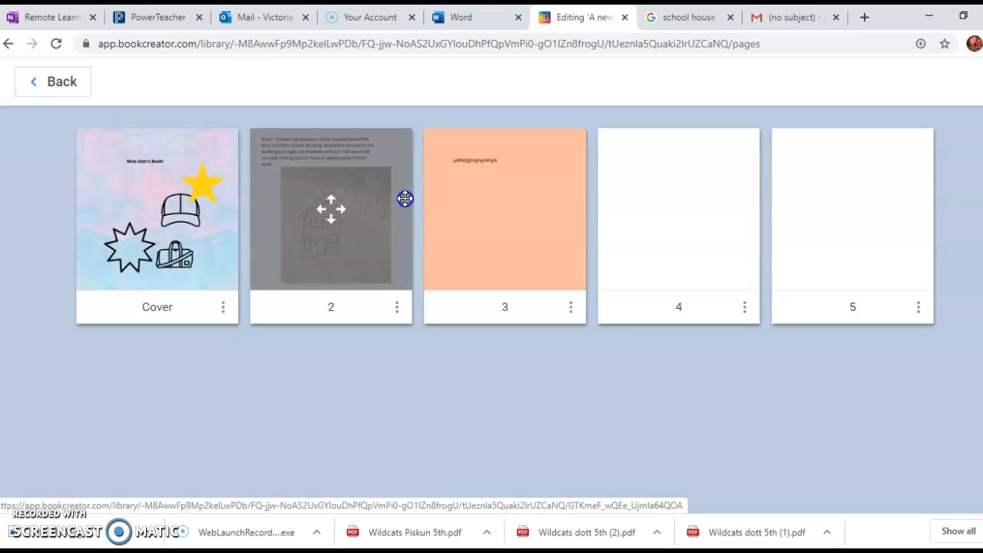
Open page 2 for editing and examine its options for adding content and changing the page background.
{"action": "left_click", "coordinate": [366, 215]}
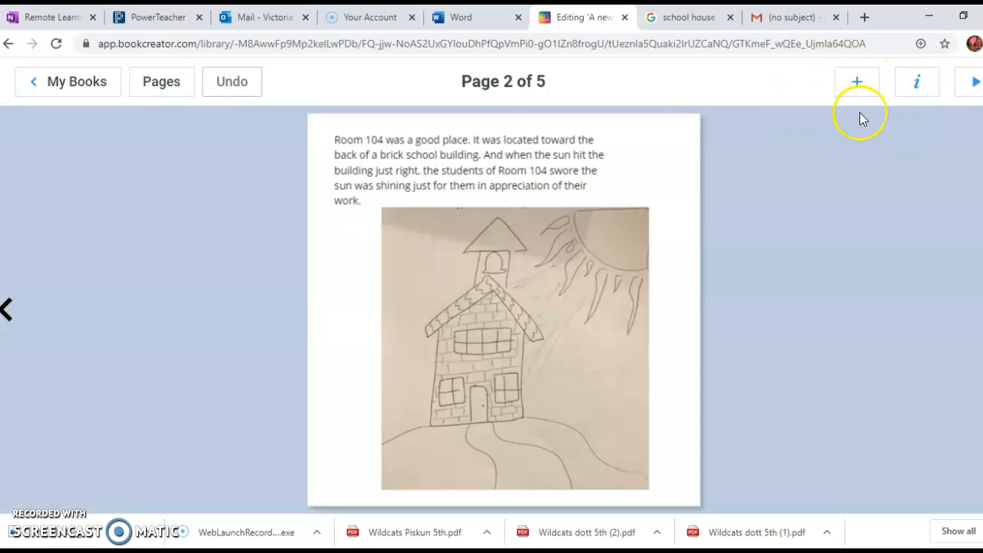
{"action": "left_click", "coordinate": [857, 84]}
{"action": "left_click", "coordinate": [917, 82]}
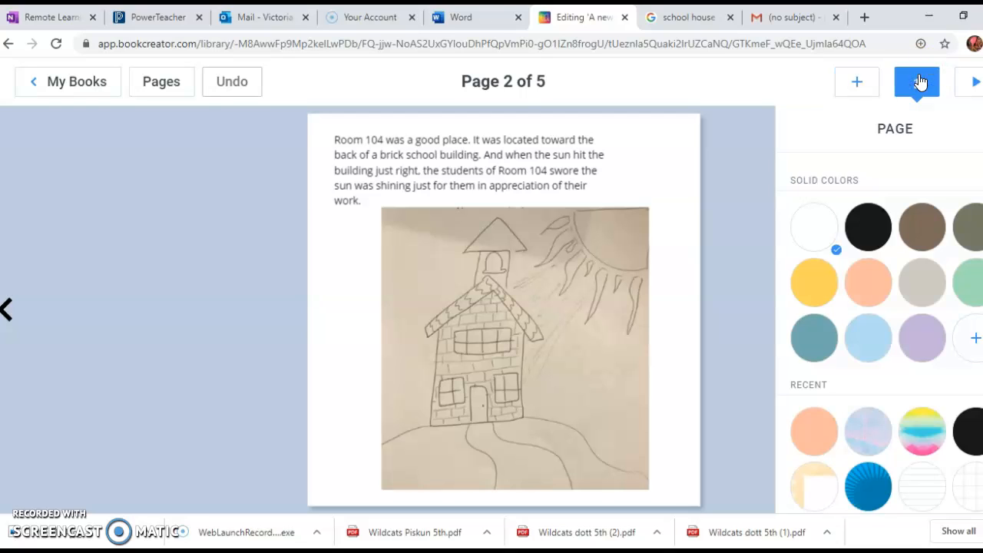
{"action": "left_click", "coordinate": [807, 86]}
Preview the book in reading mode, paging from the cover through to the end and back to the cover.
{"action": "left_click", "coordinate": [963, 92]}
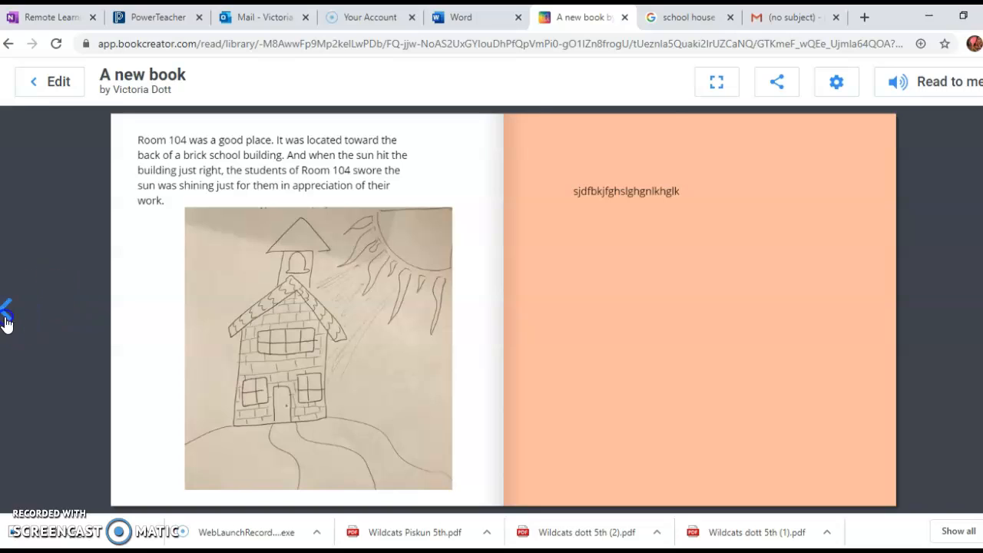
{"action": "left_click", "coordinate": [5, 322]}
{"action": "left_click", "coordinate": [949, 366]}
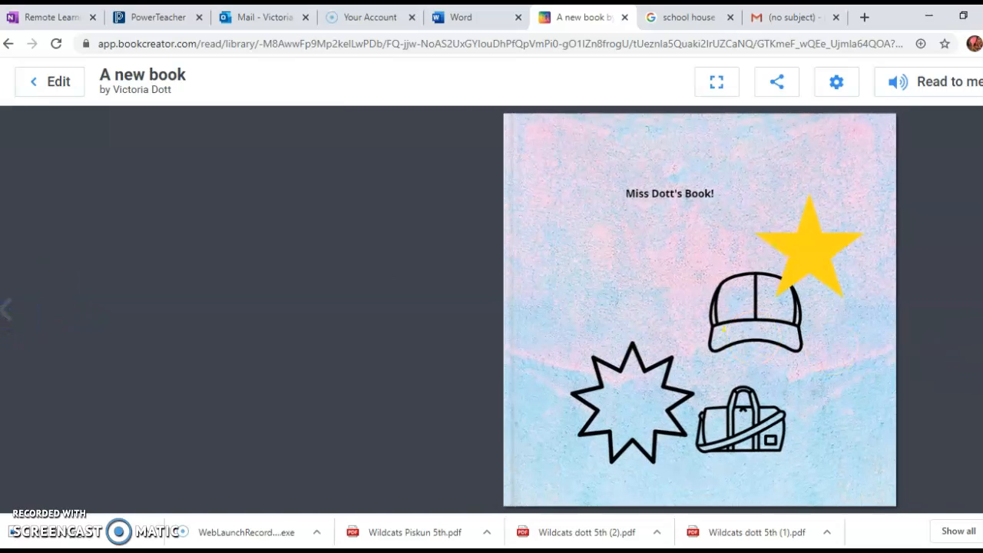
{"action": "left_click", "coordinate": [979, 319]}
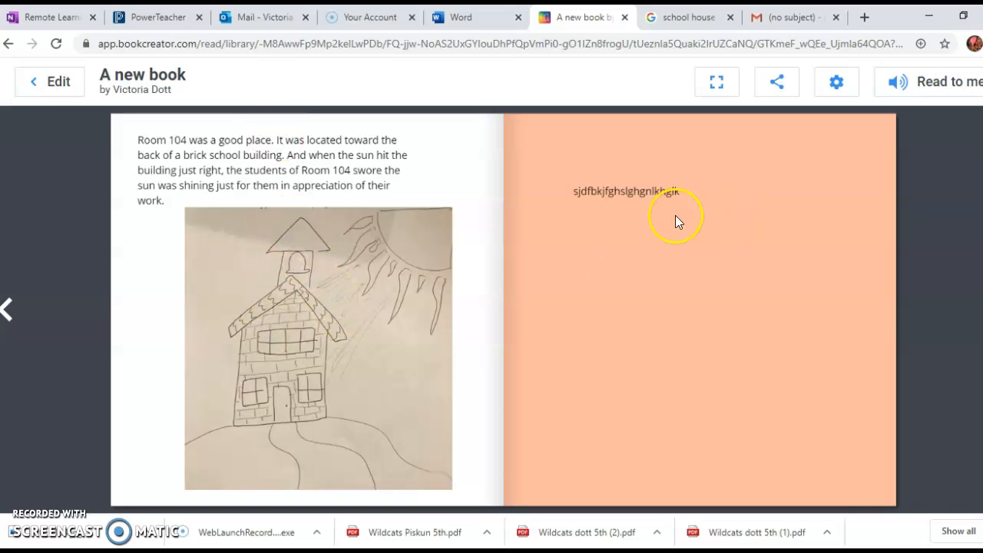
{"action": "left_click", "coordinate": [979, 310]}
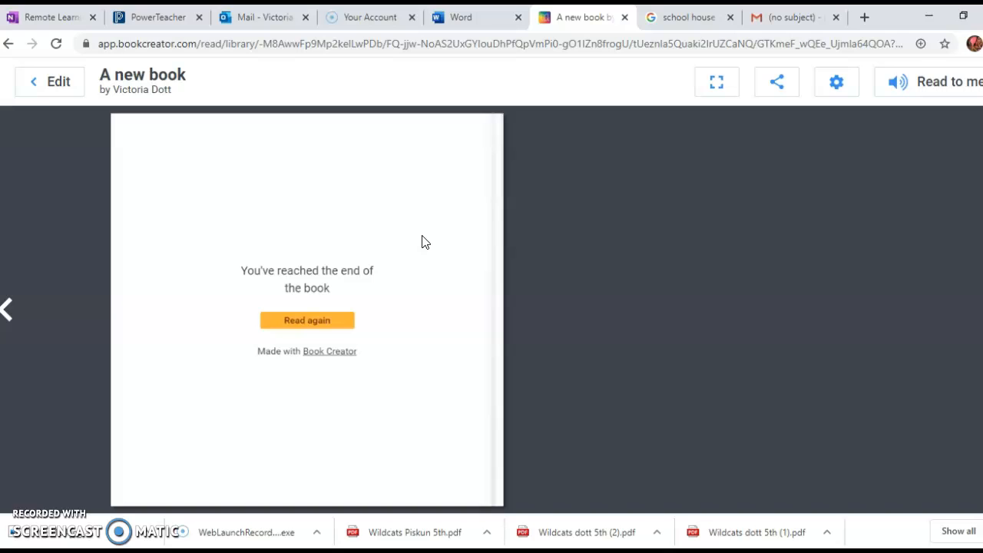
{"action": "left_click", "coordinate": [10, 315]}
{"action": "left_click", "coordinate": [11, 313]}
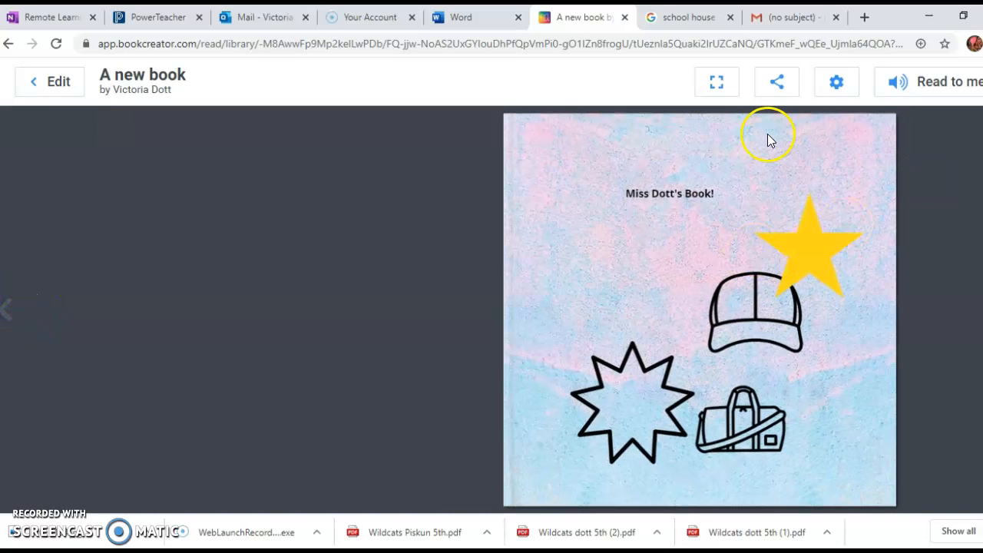